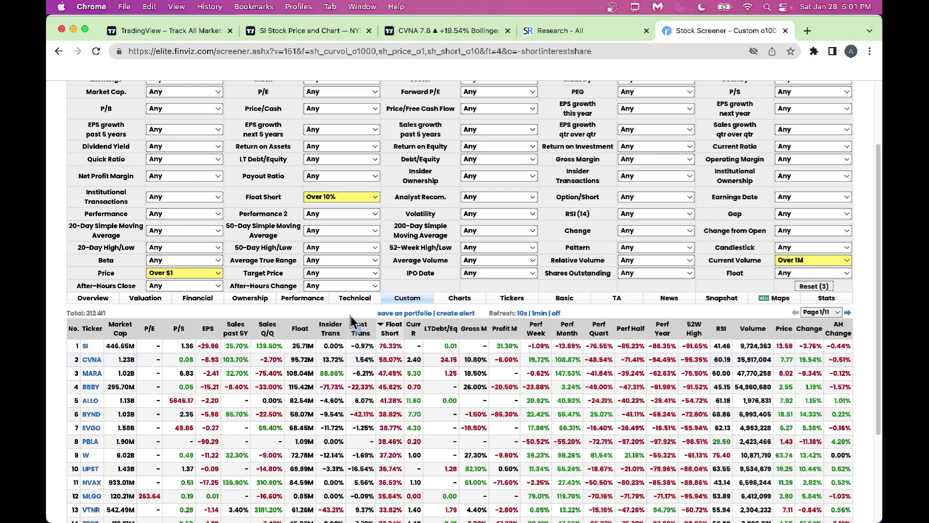
# Outline the Float Short, Change and week-to-year performance columns in the screener results to examine short interest and price moves
pyautogui.moveTo(376, 318); pyautogui.dragTo(404, 522)
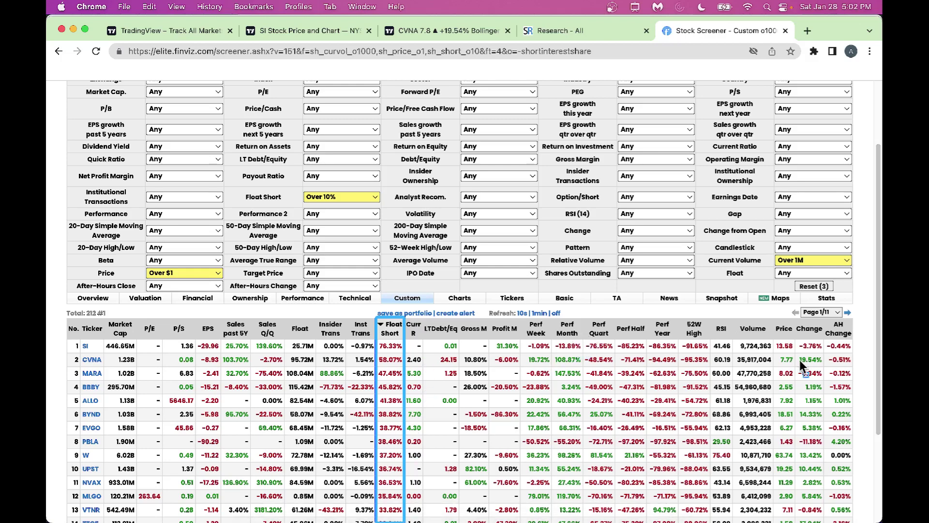
pyautogui.moveTo(793, 318)
pyautogui.mouseDown()
pyautogui.moveTo(811, 406)
pyautogui.moveTo(828, 436)
pyautogui.moveTo(824, 522)
pyautogui.mouseUp()
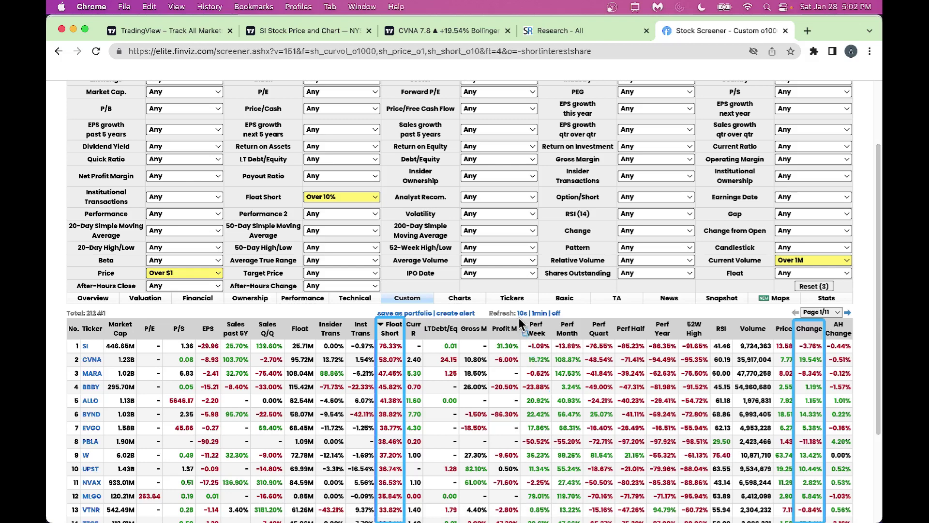
pyautogui.moveTo(518, 315)
pyautogui.mouseDown()
pyautogui.moveTo(537, 381)
pyautogui.moveTo(617, 522)
pyautogui.moveTo(692, 522)
pyautogui.moveTo(680, 522)
pyautogui.mouseUp()
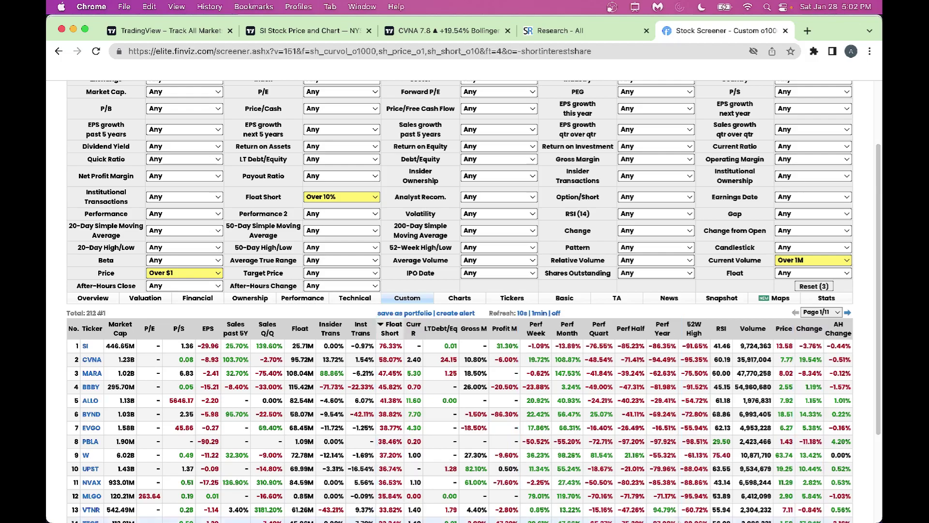
# Review the screener's filters and result list, and switch the results to the Snapshot view showing the SI chart
pyautogui.scroll(-5, 697, 490)
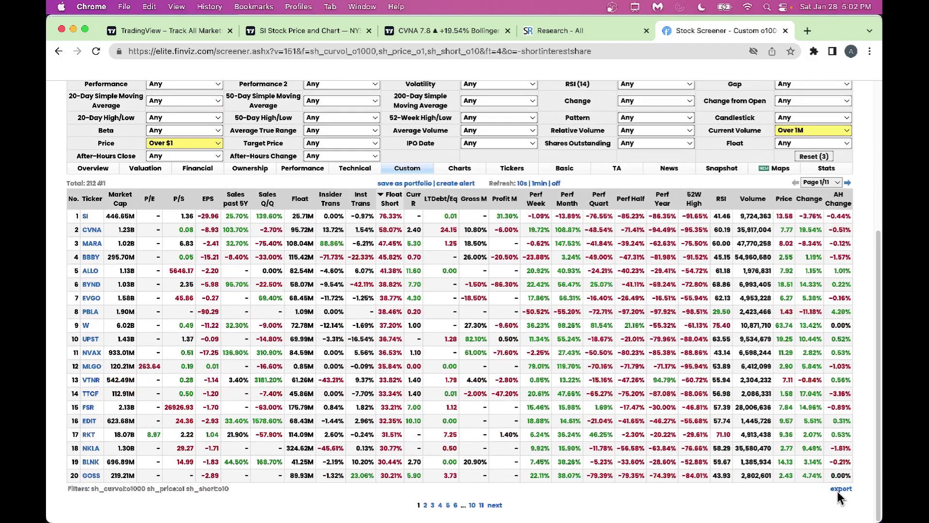
pyautogui.scroll(3, 739, 426)
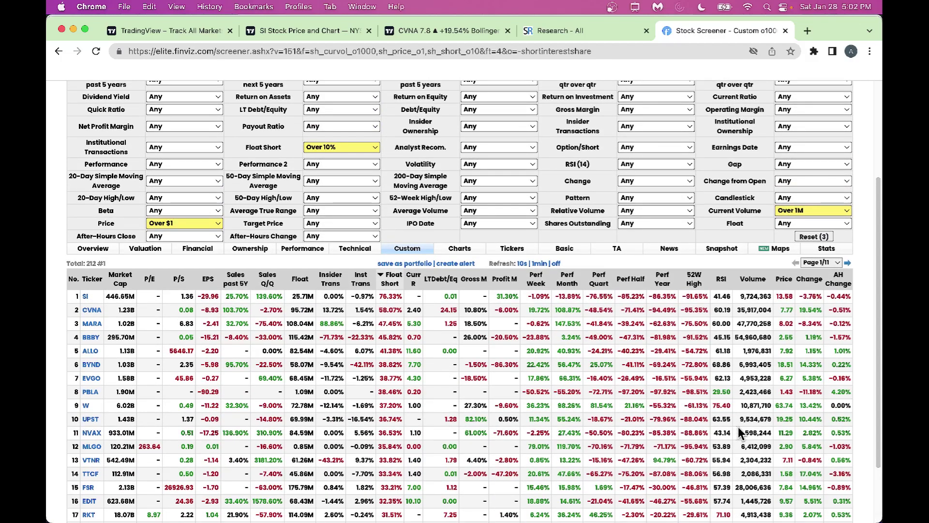
pyautogui.scroll(7, 739, 426)
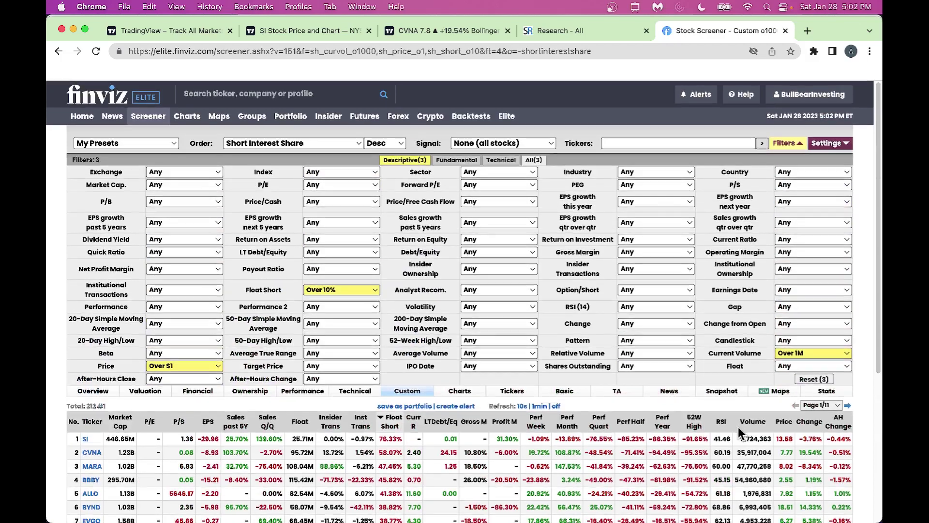
pyautogui.scroll(-3, 738, 426)
pyautogui.scroll(-1, 738, 426)
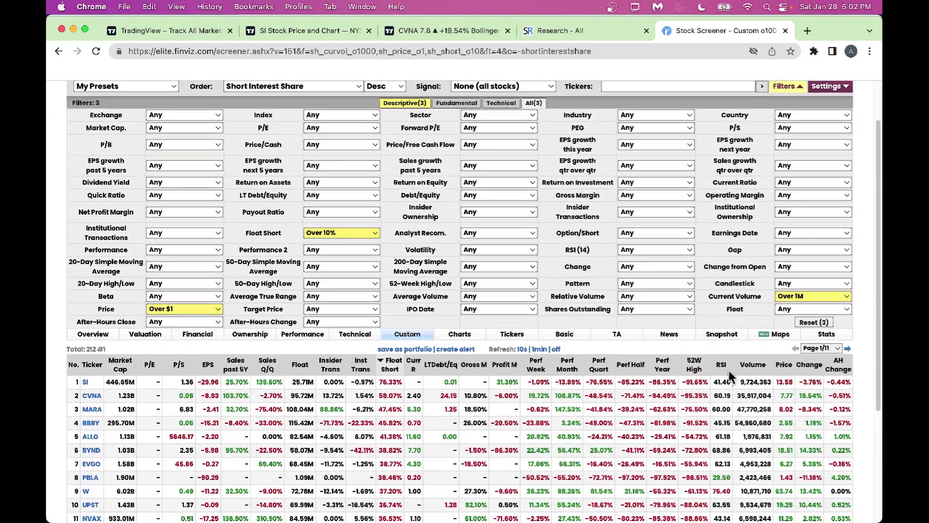
pyautogui.click(726, 339)
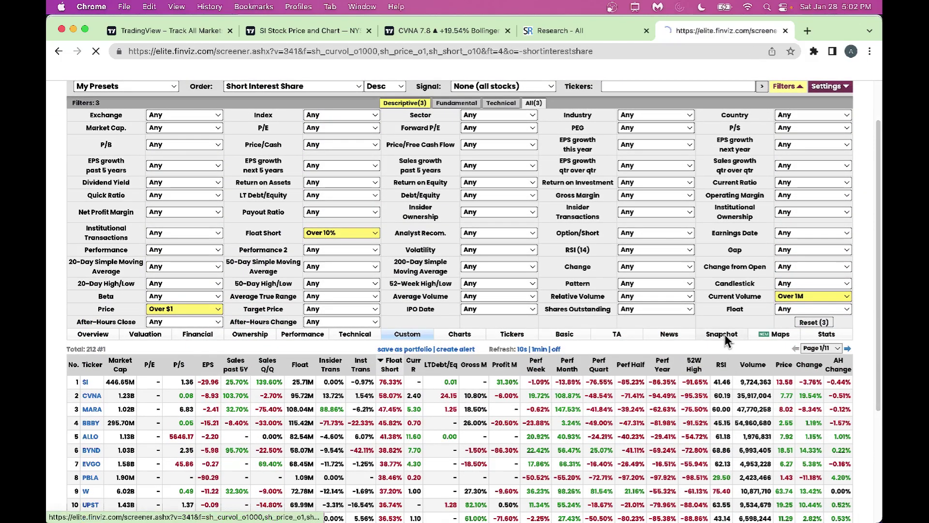
pyautogui.scroll(-6, 727, 345)
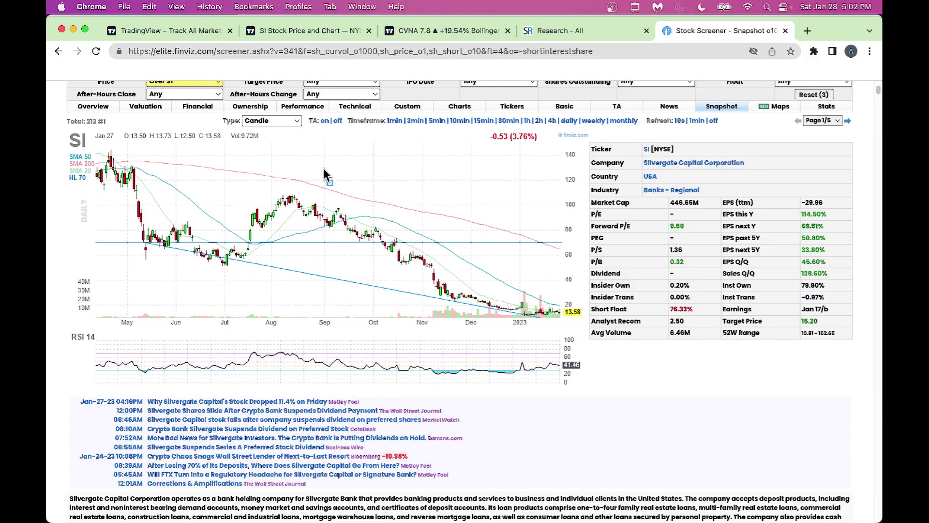
# Examine SI's daily price chart, marking the downtrend and the most recent trading range with arrows, and clear the markings
pyautogui.moveTo(321, 169); pyautogui.dragTo(455, 206)
pyautogui.moveTo(380, 146); pyautogui.dragTo(509, 237)
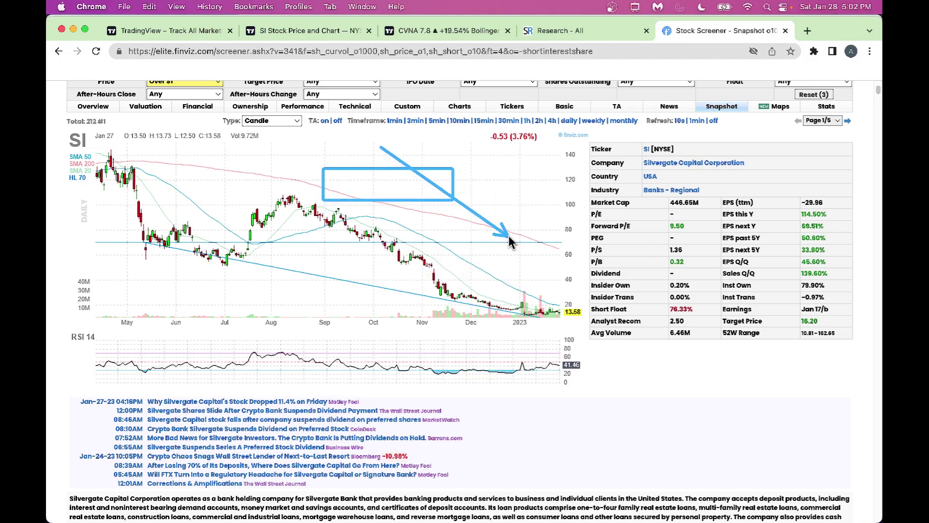
pyautogui.moveTo(528, 332); pyautogui.dragTo(568, 331)
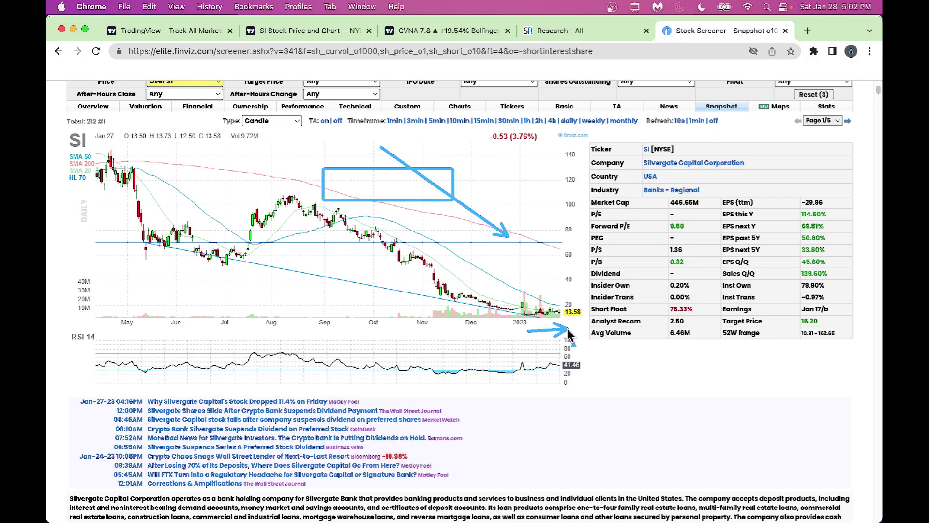
pyautogui.press('Escape')
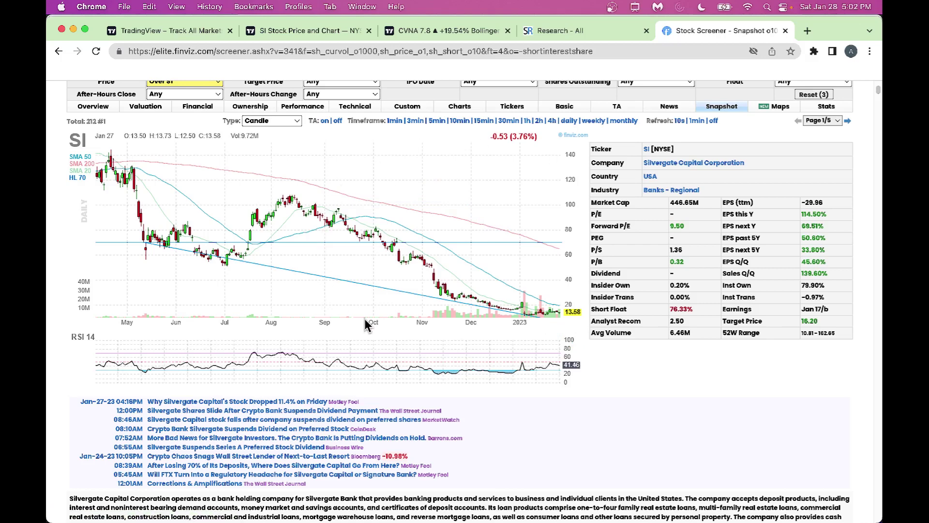
# Switch to the Most Active Stocks - Jan-28-2023 workbook in Excel and select the SI ticker
pyautogui.press('super+Tab')
pyautogui.press('super+Tab')
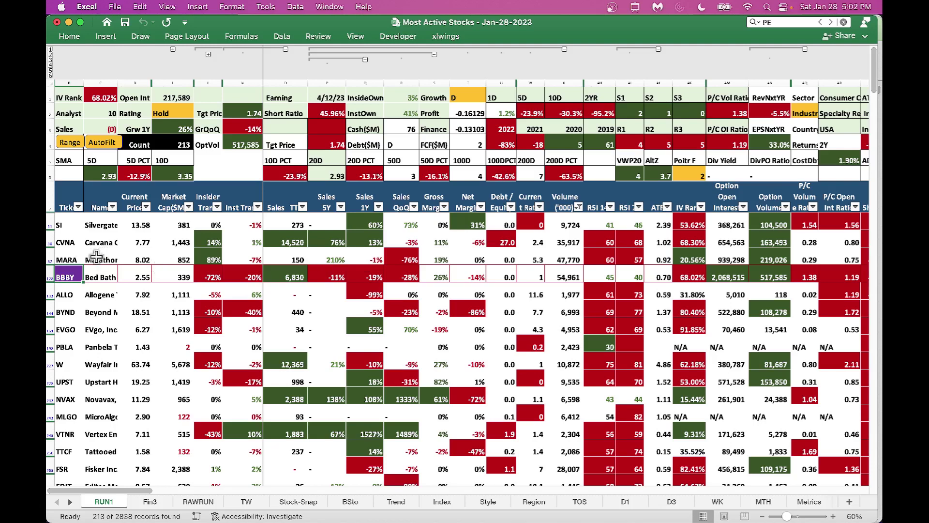
pyautogui.click(64, 226)
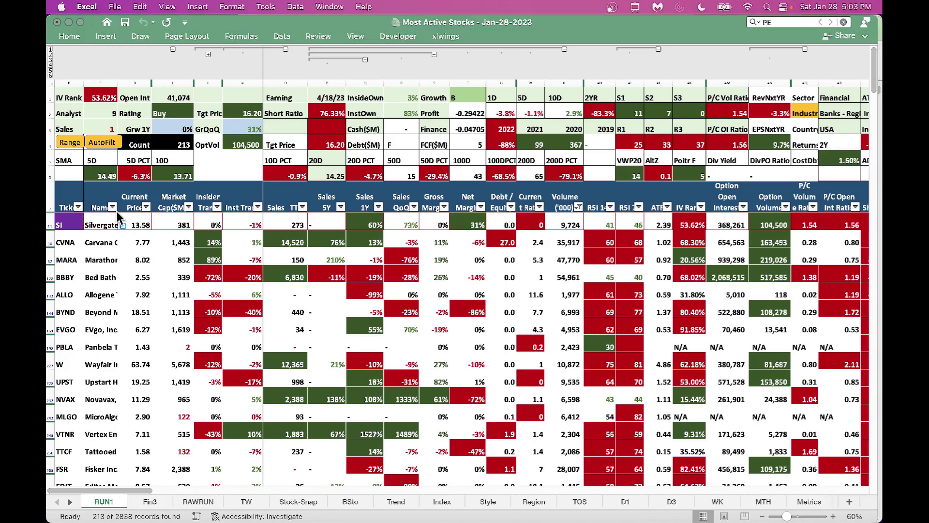
# Examine SI's current price, 2020 to 2022 returns, RSI and option open interest, and outline the BBBY row for comparison
pyautogui.click(130, 229)
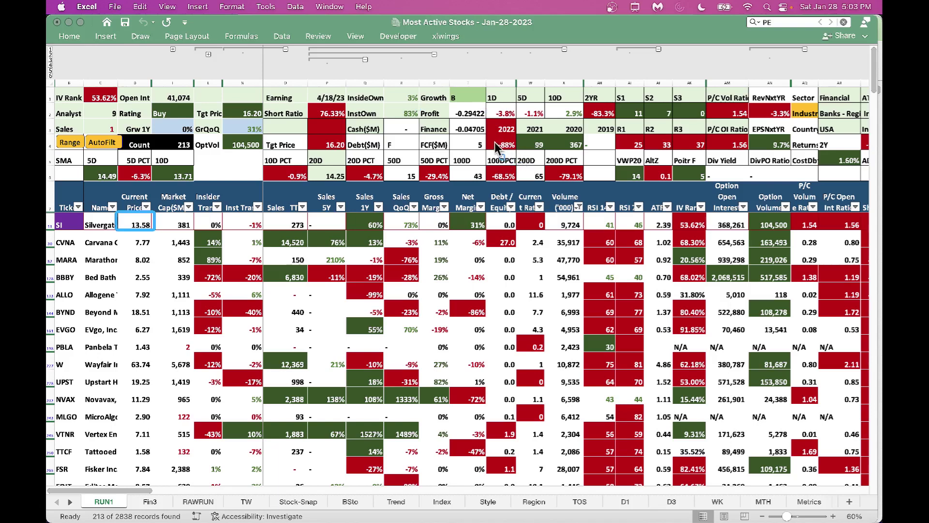
pyautogui.moveTo(494, 127); pyautogui.dragTo(503, 145)
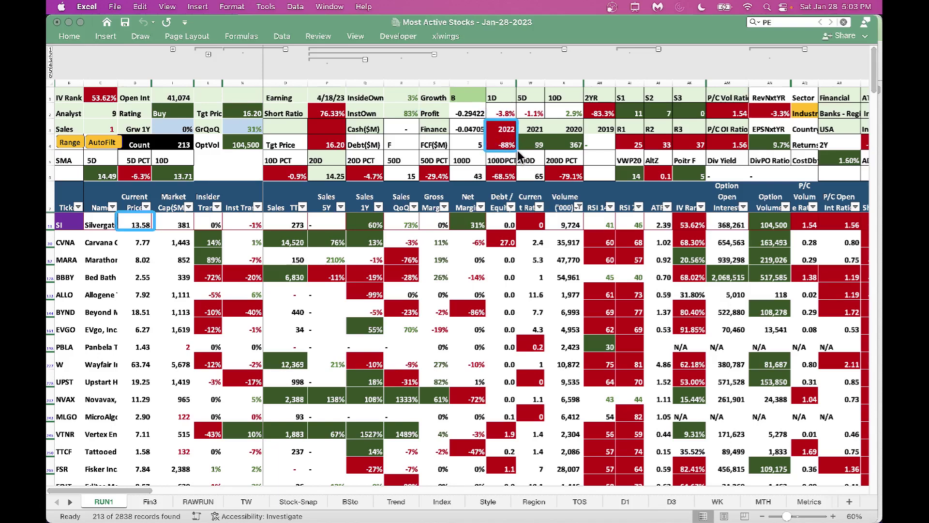
pyautogui.moveTo(522, 131)
pyautogui.mouseDown()
pyautogui.moveTo(525, 153)
pyautogui.moveTo(586, 158)
pyautogui.moveTo(586, 240)
pyautogui.moveTo(585, 194)
pyautogui.moveTo(597, 257)
pyautogui.moveTo(655, 251)
pyautogui.moveTo(646, 231)
pyautogui.mouseUp()
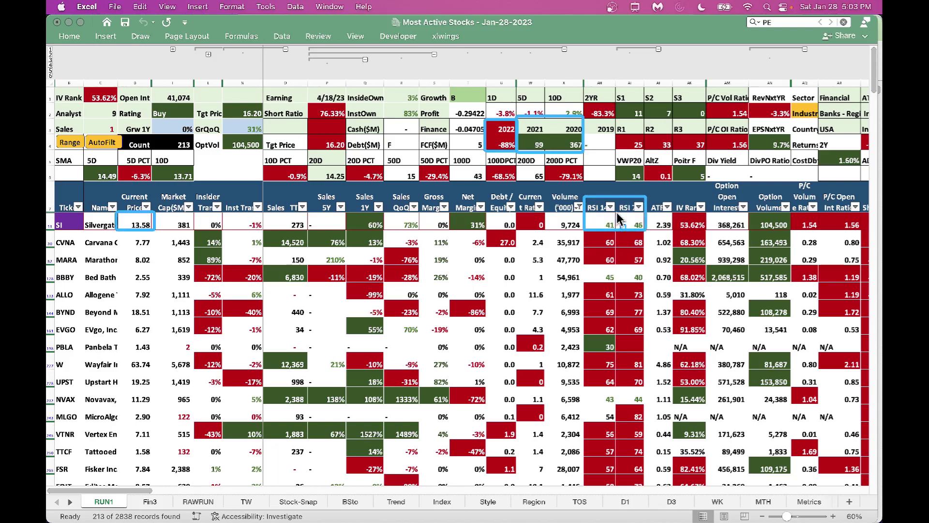
pyautogui.moveTo(618, 212)
pyautogui.mouseDown()
pyautogui.moveTo(621, 233)
pyautogui.moveTo(647, 237)
pyautogui.mouseUp()
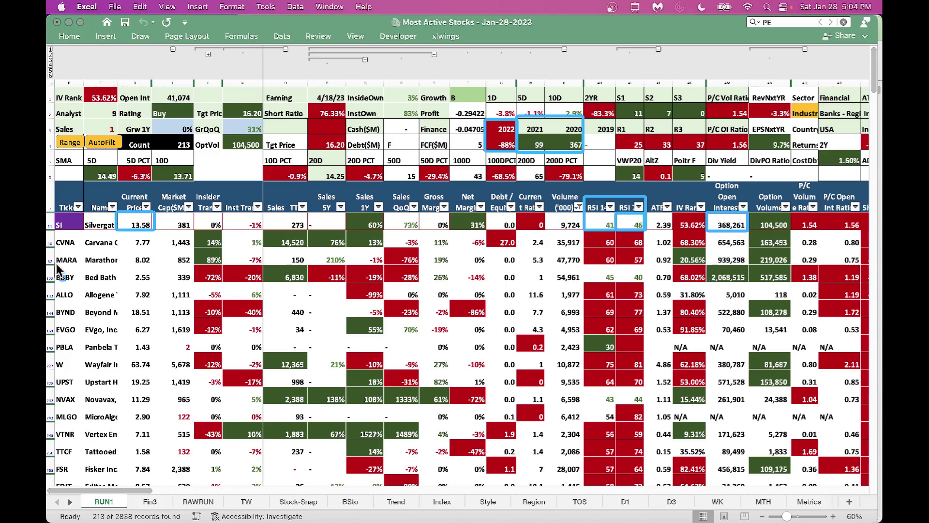
pyautogui.moveTo(52, 264)
pyautogui.mouseDown()
pyautogui.moveTo(74, 290)
pyautogui.moveTo(751, 289)
pyautogui.mouseUp()
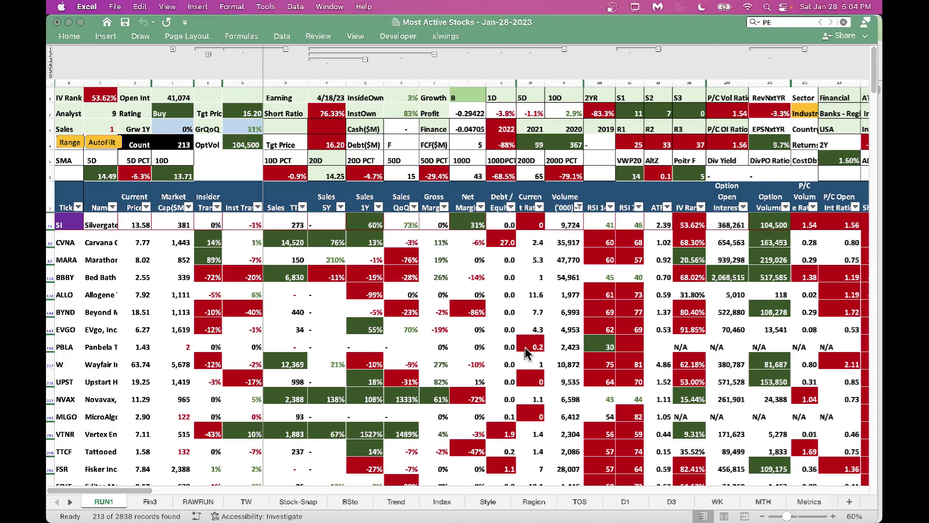
# Outline the 1-day to 1-year performance columns, examine SI's 1-day, 5-day and 10-day changes, and clear the markings
pyautogui.hscroll(3, 571, 349)
pyautogui.hscroll(8, 575, 346)
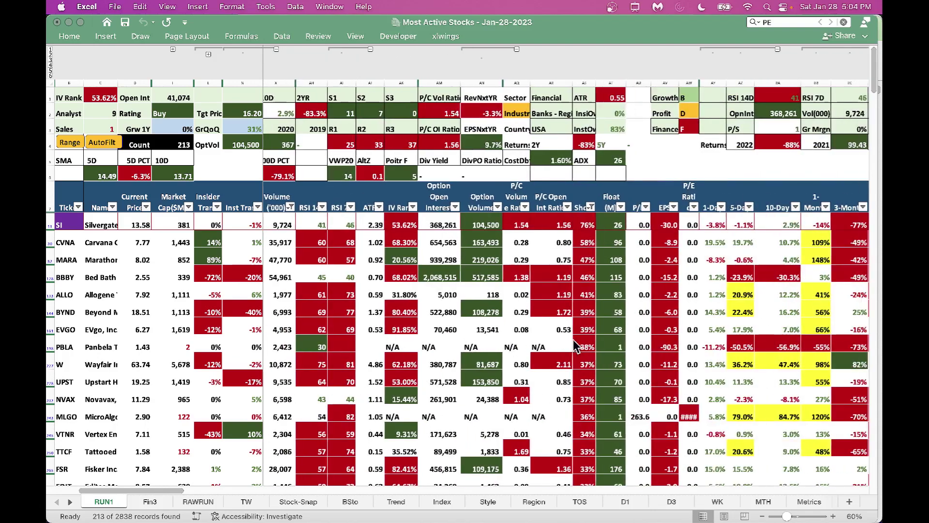
pyautogui.hscroll(2, 575, 346)
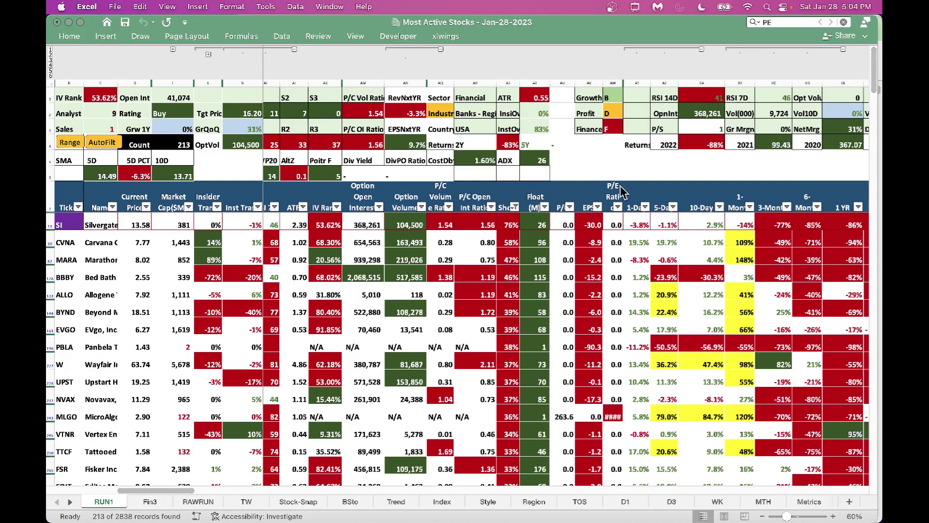
pyautogui.moveTo(621, 182); pyautogui.dragTo(868, 494)
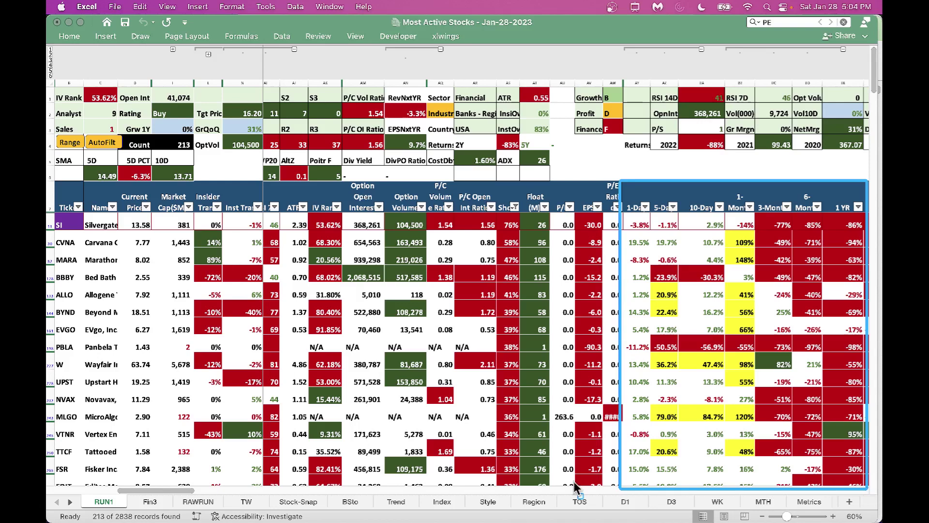
pyautogui.hotkey('ctrl', 'alt', 'a')
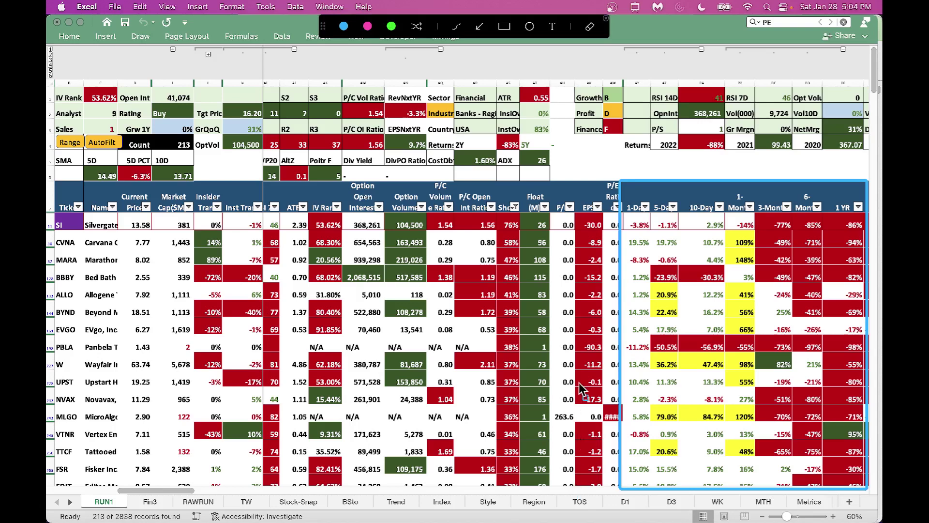
pyautogui.moveTo(622, 209)
pyautogui.mouseDown()
pyautogui.moveTo(646, 249)
pyautogui.moveTo(674, 228)
pyautogui.moveTo(726, 231)
pyautogui.mouseUp()
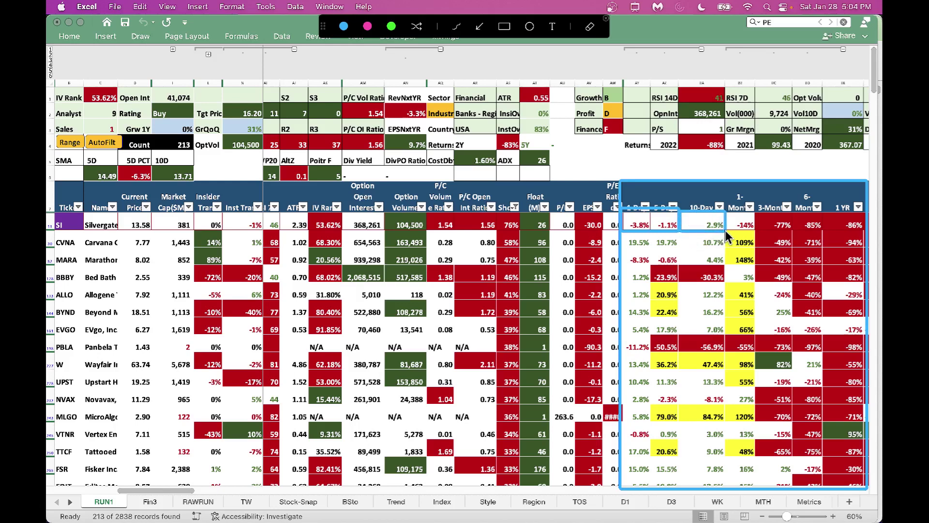
pyautogui.press('Escape')
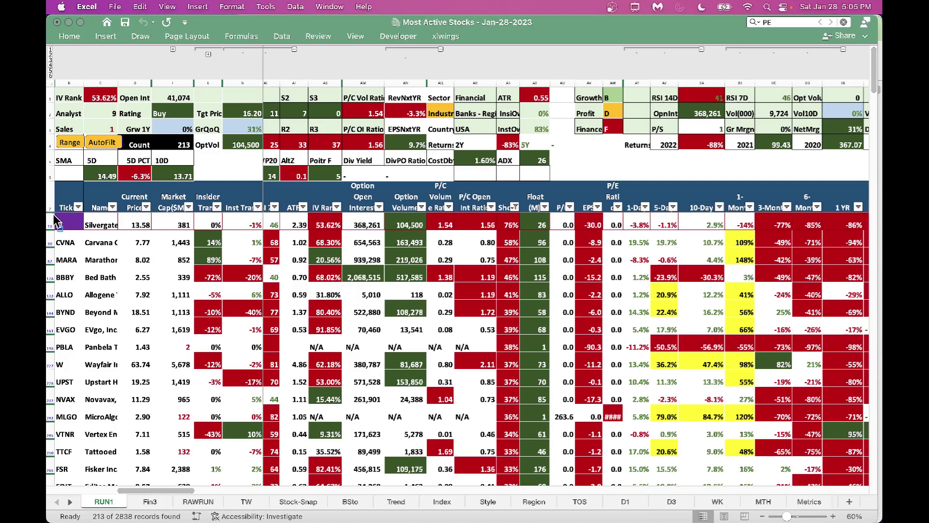
# Mark the SI ticker and examine its 1-day and 5-day changes together with its Growth, Profit and Finance grades
pyautogui.click(72, 230)
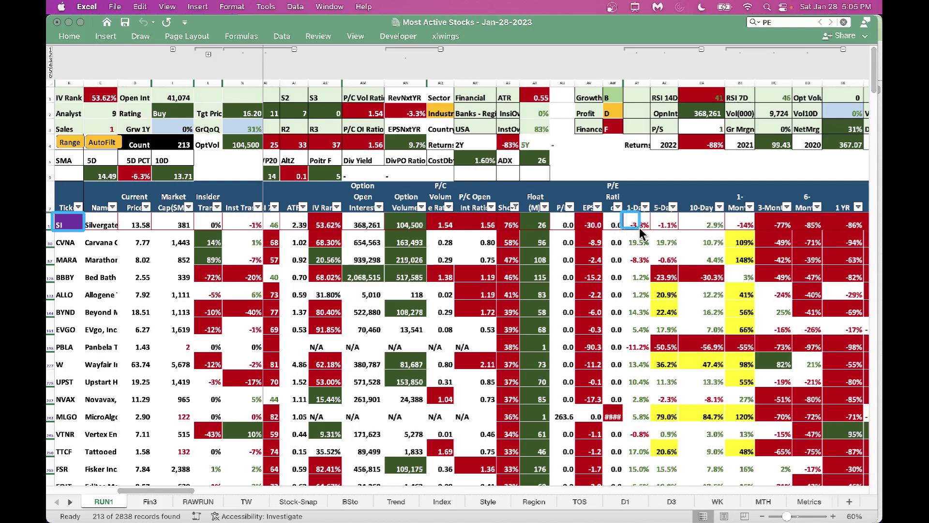
pyautogui.moveTo(640, 227); pyautogui.dragTo(671, 230)
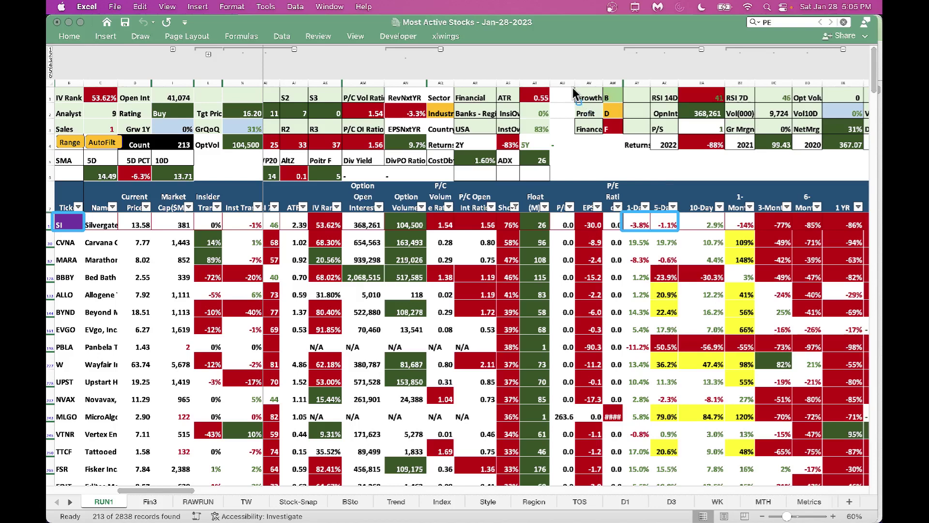
pyautogui.moveTo(573, 86)
pyautogui.mouseDown()
pyautogui.moveTo(624, 101)
pyautogui.moveTo(623, 136)
pyautogui.mouseUp()
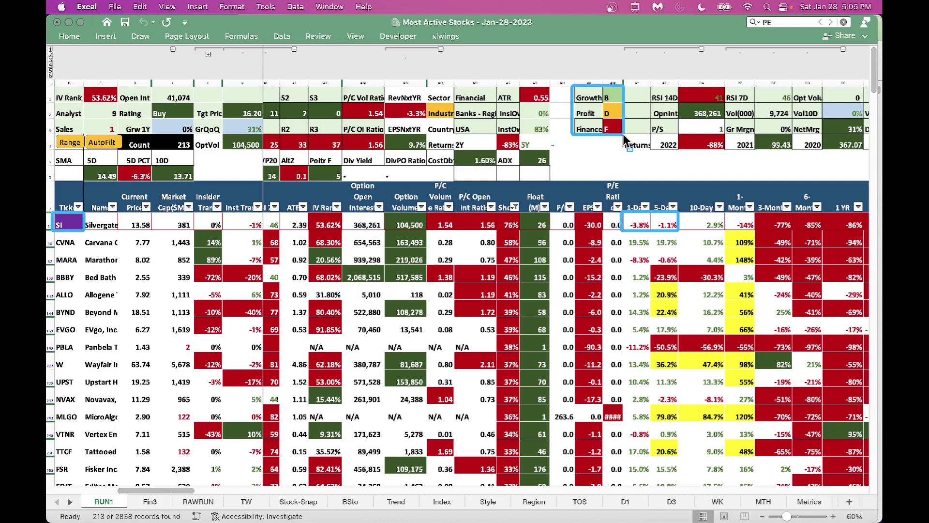
# Select the CVNA ticker and examine its 14-day and 7-day RSI, 1-day and 5-day changes, and insider and institutional transactions
pyautogui.doubleClick(68, 244)
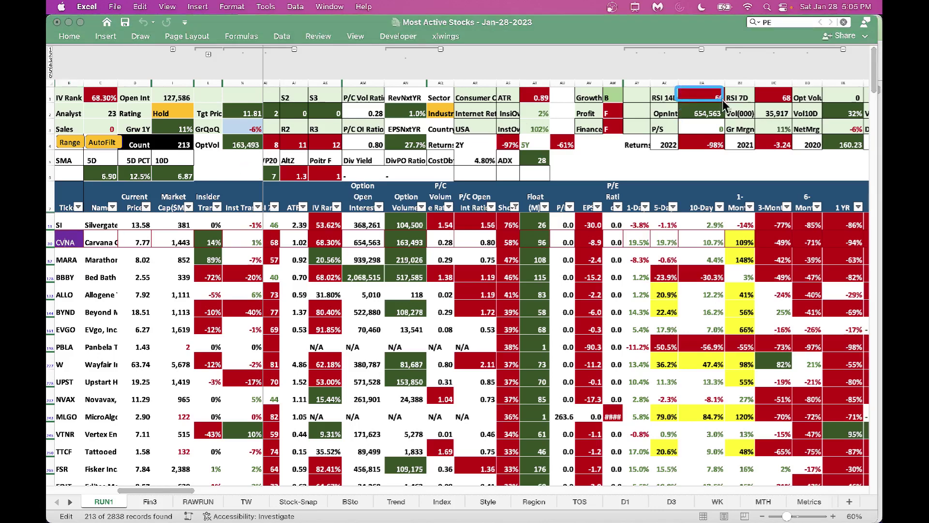
pyautogui.moveTo(723, 101); pyautogui.dragTo(792, 104)
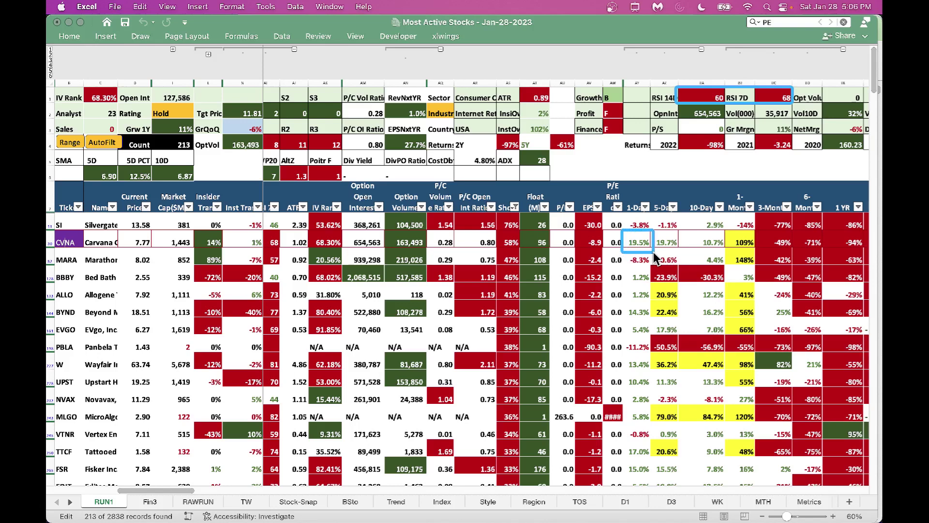
pyautogui.moveTo(653, 251); pyautogui.dragTo(681, 247)
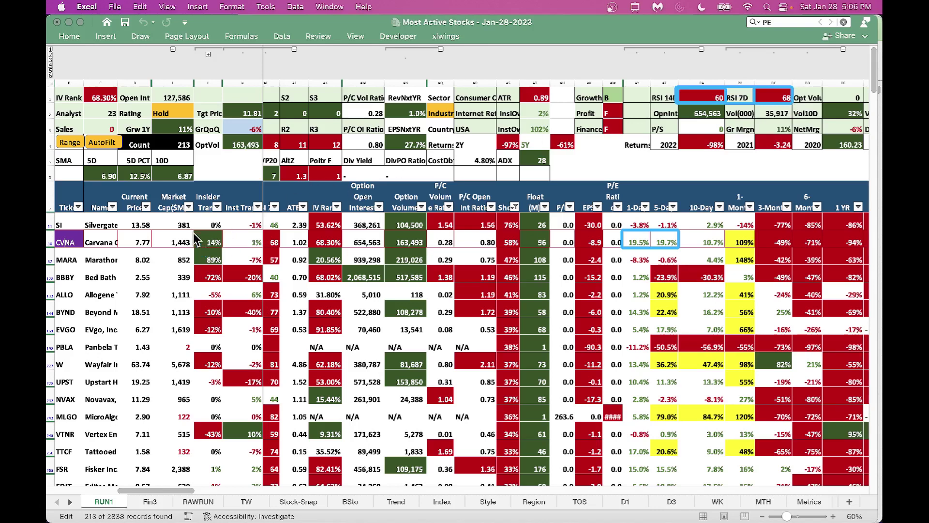
pyautogui.moveTo(193, 233); pyautogui.dragTo(262, 248)
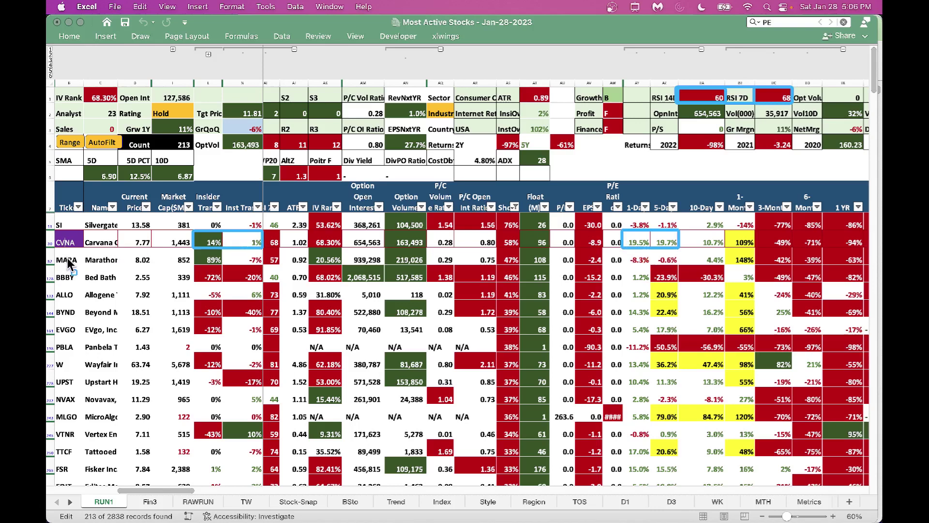
pyautogui.press('Escape')
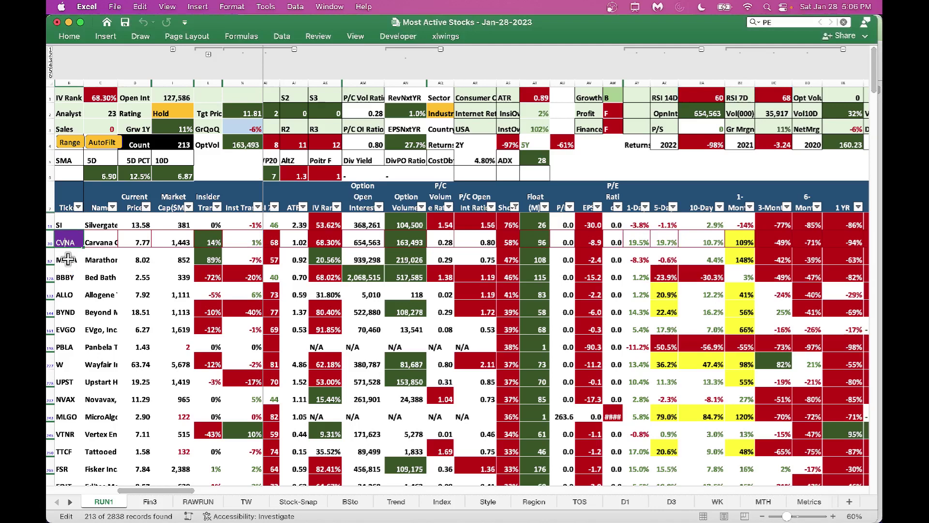
# Select the MARA ticker and examine its insider and institutional transactions, 1-day, 5-day and 1-month changes, and 14-day and 7-day RSI
pyautogui.click(68, 260)
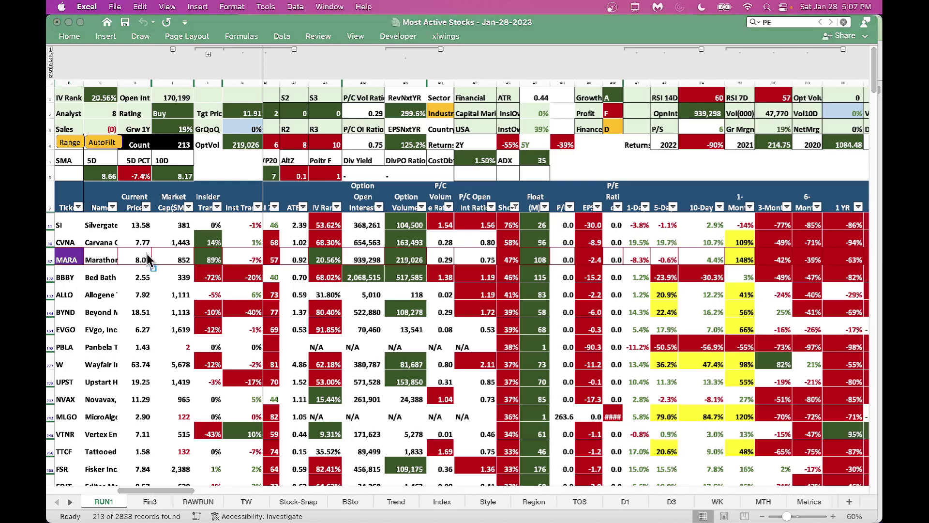
pyautogui.moveTo(192, 248)
pyautogui.mouseDown()
pyautogui.moveTo(205, 264)
pyautogui.moveTo(265, 265)
pyautogui.mouseUp()
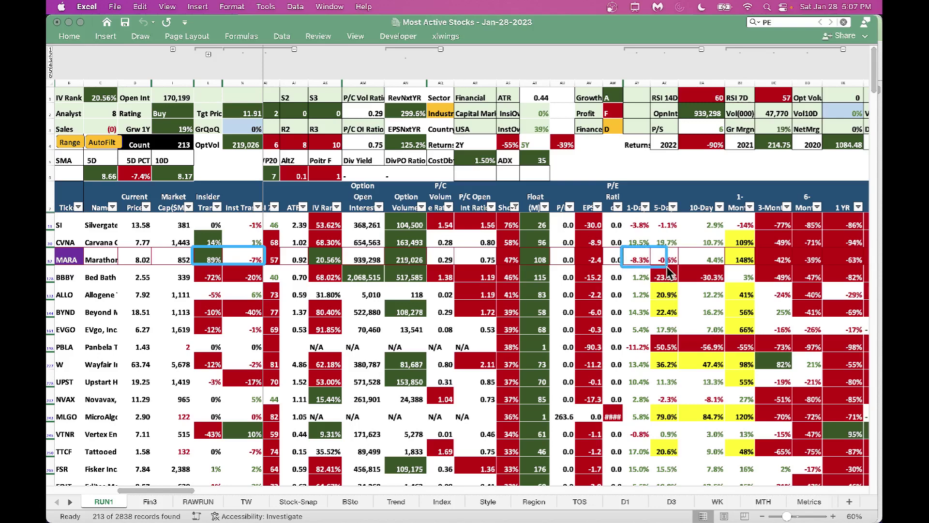
pyautogui.moveTo(668, 271); pyautogui.dragTo(682, 271)
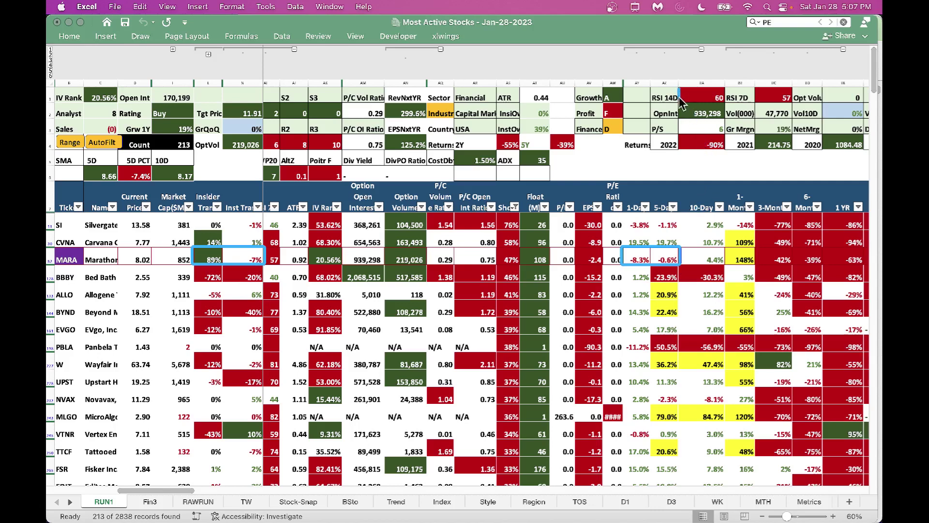
pyautogui.moveTo(679, 88)
pyautogui.mouseDown()
pyautogui.moveTo(720, 101)
pyautogui.moveTo(794, 102)
pyautogui.mouseUp()
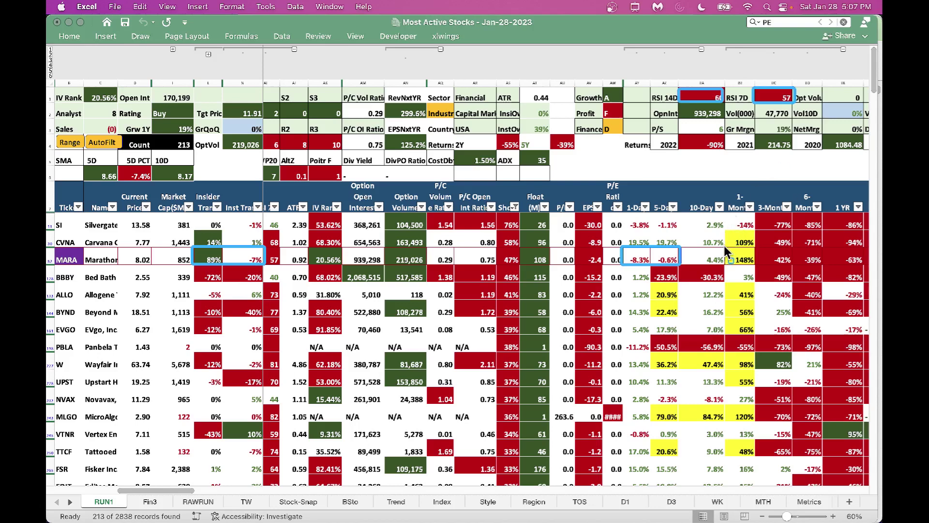
pyautogui.moveTo(749, 272); pyautogui.dragTo(758, 273)
# Select the BBBY ticker and outline its option open interest, option volume, put/call ratios, and 14-day and 7-day RSI
pyautogui.click(66, 277)
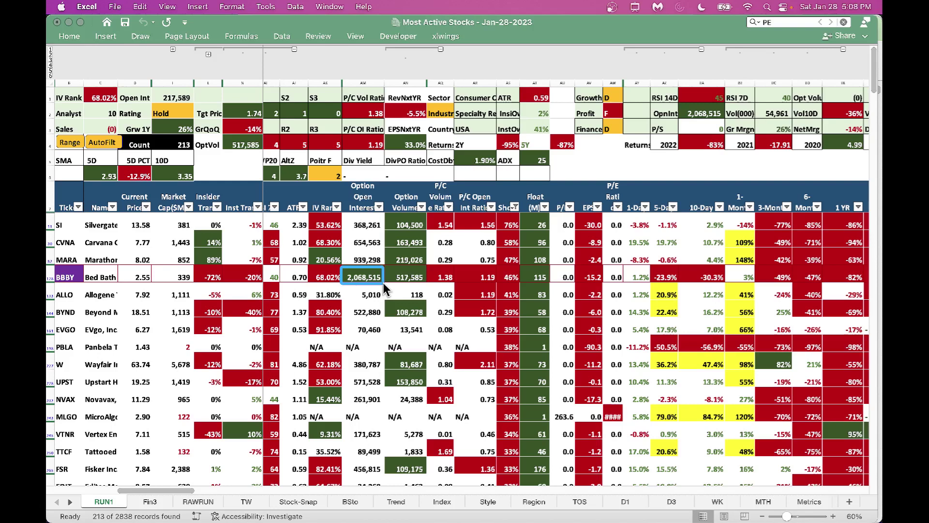
pyautogui.moveTo(383, 283); pyautogui.dragTo(429, 282)
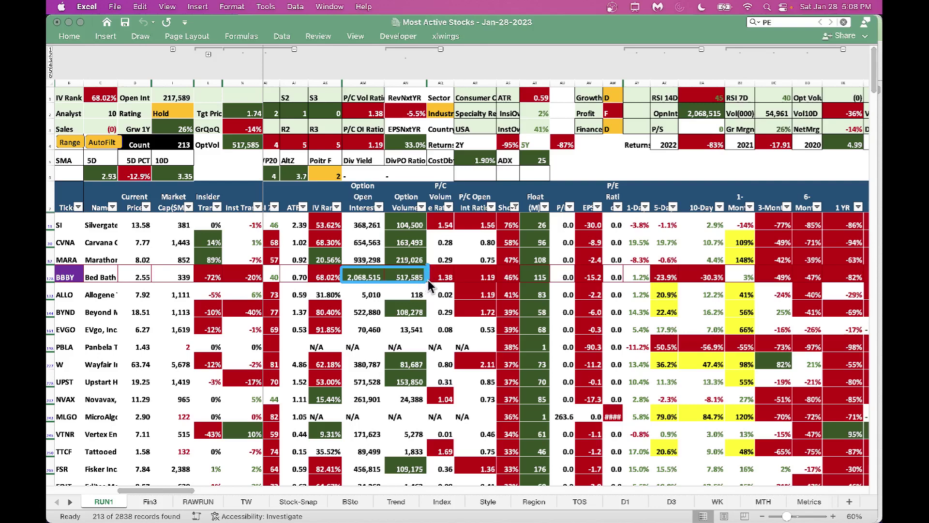
pyautogui.moveTo(450, 283); pyautogui.dragTo(454, 286)
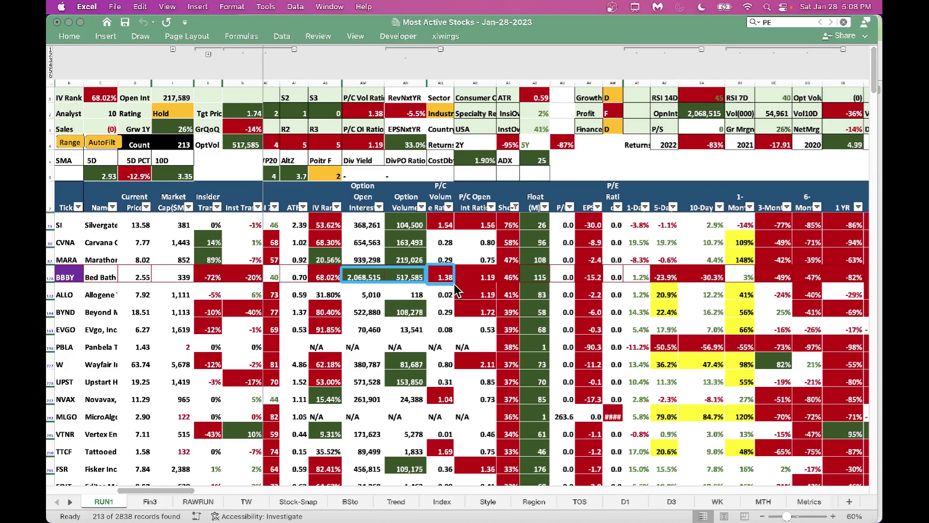
pyautogui.moveTo(455, 291); pyautogui.dragTo(497, 289)
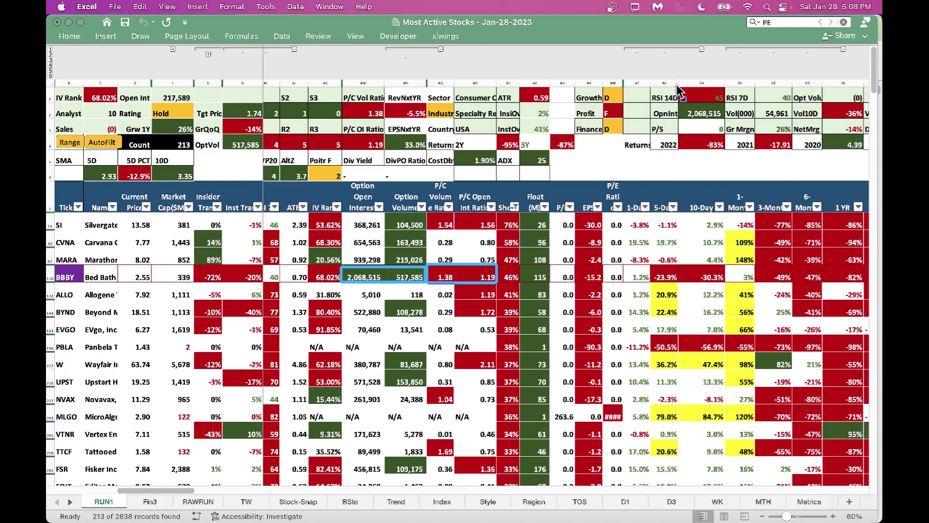
pyautogui.moveTo(677, 92); pyautogui.dragTo(793, 103)
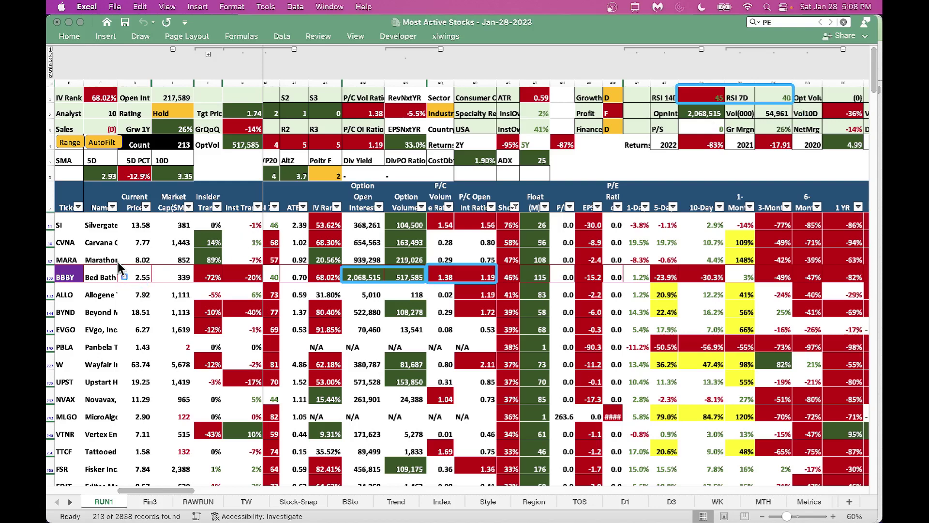
# Outline BBBY's current price, 1-day to 10-day changes, insider and institutional transactions, and short interest
pyautogui.click(148, 279)
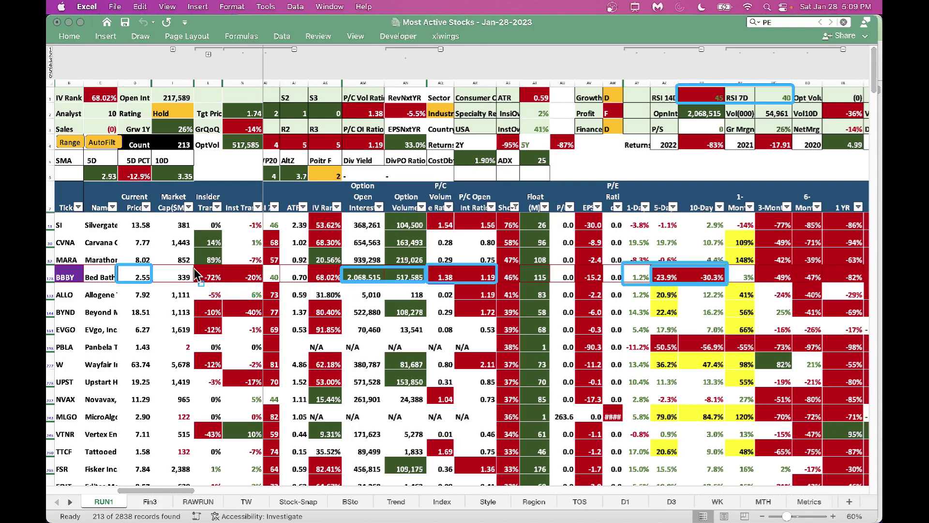
pyautogui.moveTo(195, 274)
pyautogui.mouseDown()
pyautogui.moveTo(206, 285)
pyautogui.moveTo(265, 286)
pyautogui.mouseUp()
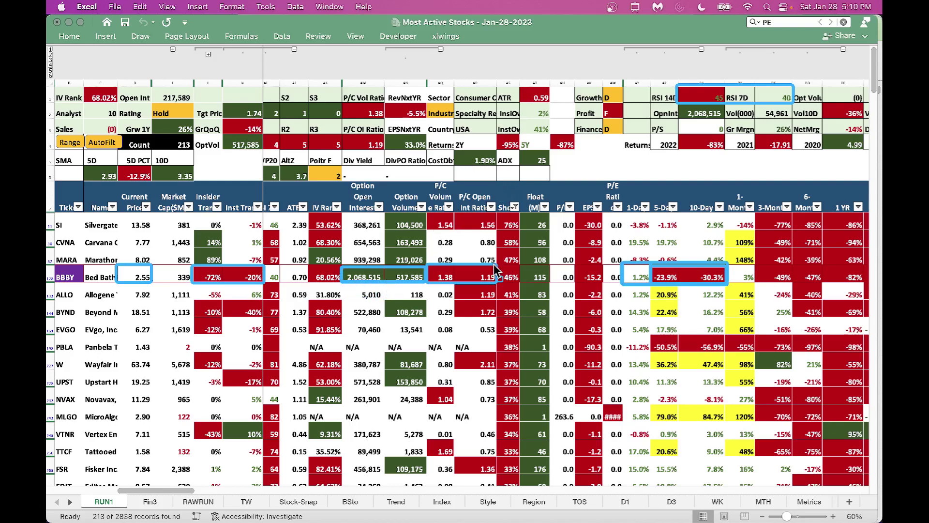
pyautogui.moveTo(497, 264); pyautogui.dragTo(521, 287)
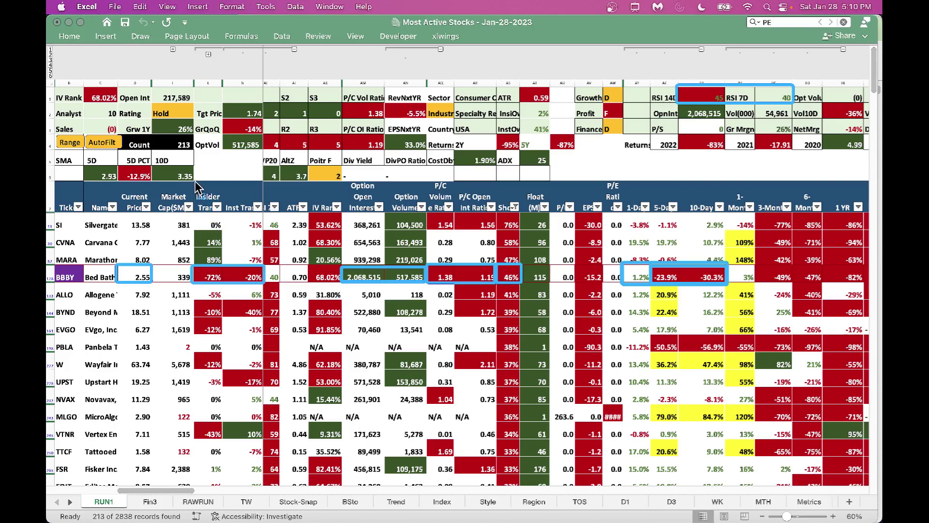
# Outline the insider and institutional transaction columns, mark VTNR's institutional transactions, and clear the markings
pyautogui.moveTo(192, 182)
pyautogui.mouseDown()
pyautogui.moveTo(269, 438)
pyautogui.moveTo(285, 458)
pyautogui.moveTo(266, 463)
pyautogui.moveTo(266, 496)
pyautogui.mouseUp()
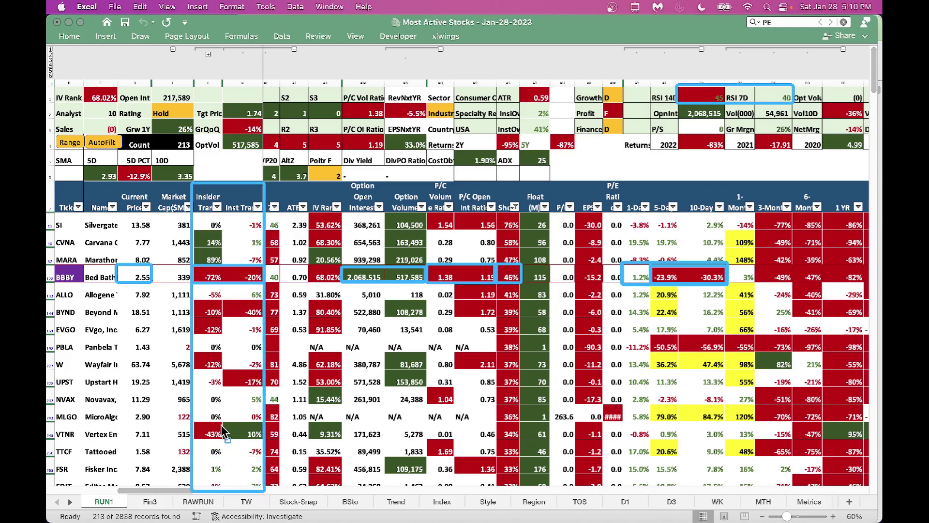
pyautogui.moveTo(222, 425); pyautogui.dragTo(264, 441)
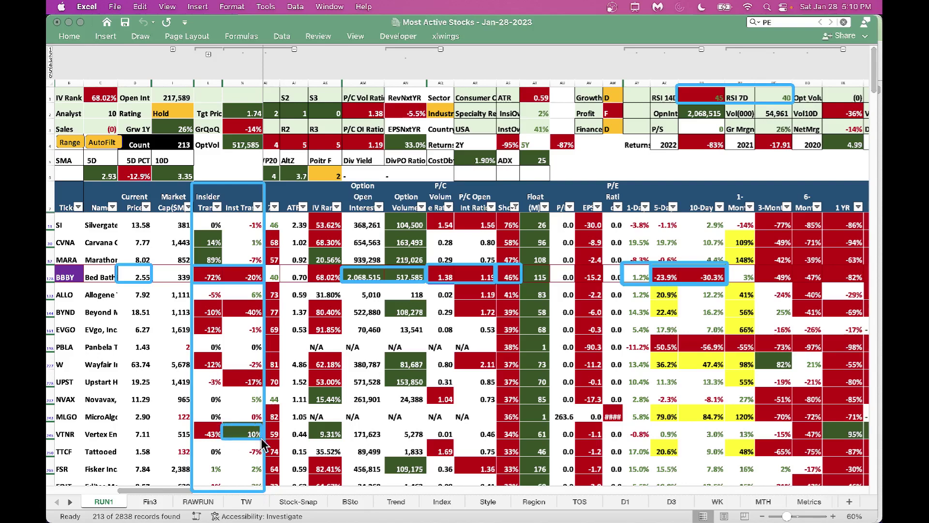
pyautogui.press('Escape')
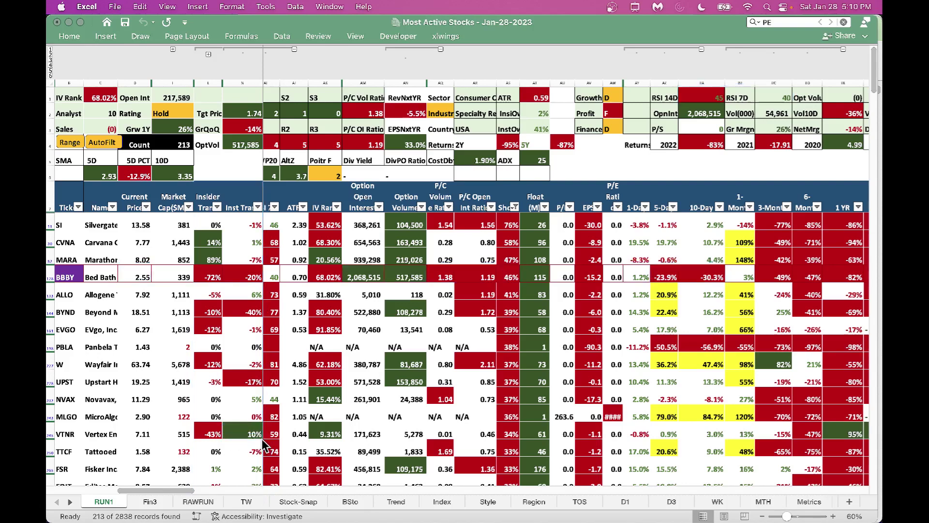
# Select the VTNR ticker and outline its 14-day and 7-day RSI in the summary header
pyautogui.click(68, 435)
pyautogui.doubleClick(69, 434)
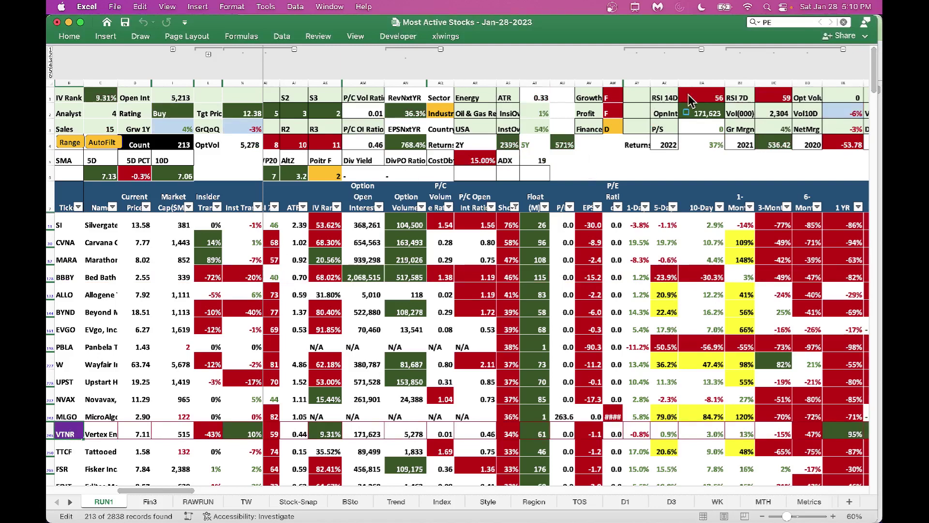
pyautogui.moveTo(683, 96); pyautogui.dragTo(788, 103)
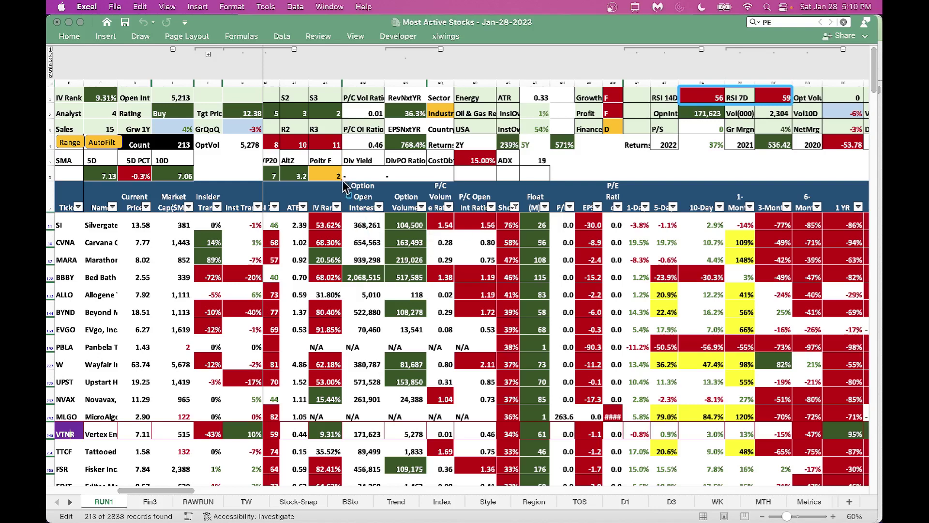
# Outline the Option Open Interest and P/C Open Int Ratio columns for comparison across tickers, and clear the markings
pyautogui.moveTo(344, 187); pyautogui.dragTo(388, 493)
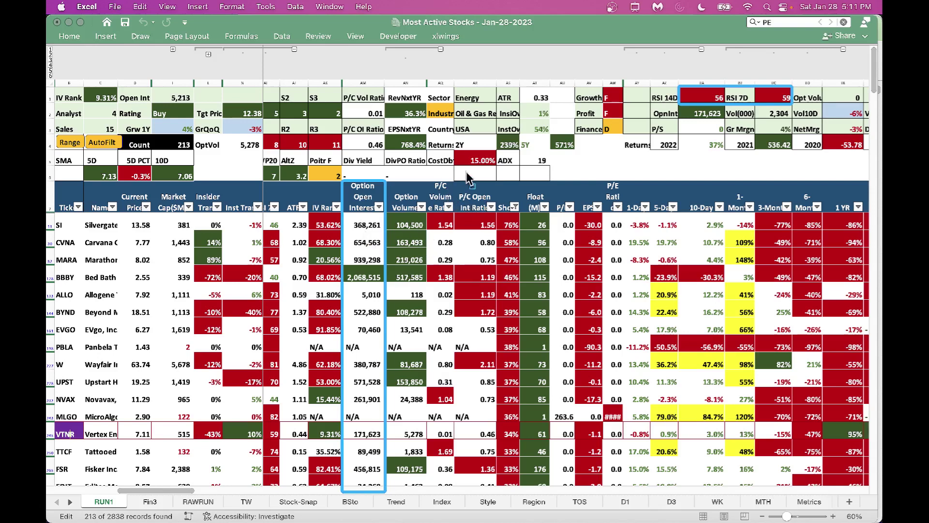
pyautogui.moveTo(455, 183)
pyautogui.mouseDown()
pyautogui.moveTo(505, 316)
pyautogui.moveTo(496, 486)
pyautogui.mouseUp()
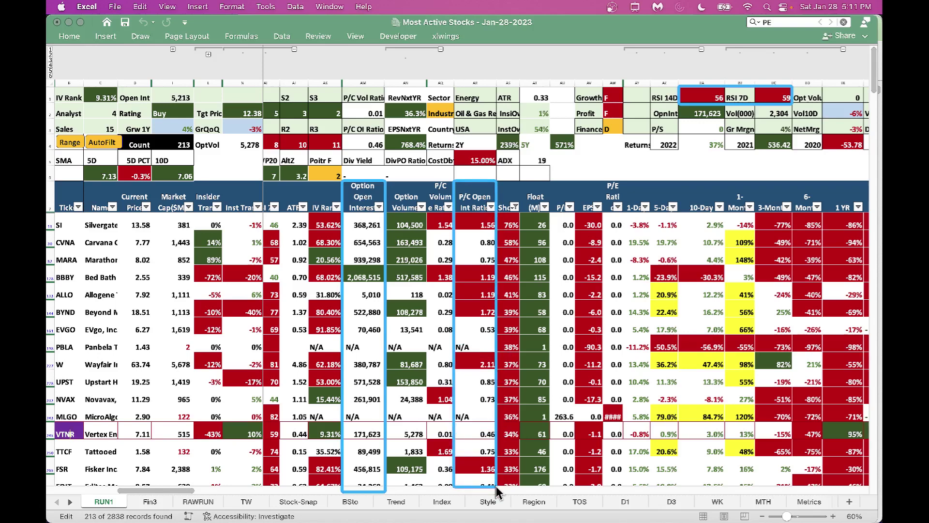
pyautogui.press('Escape')
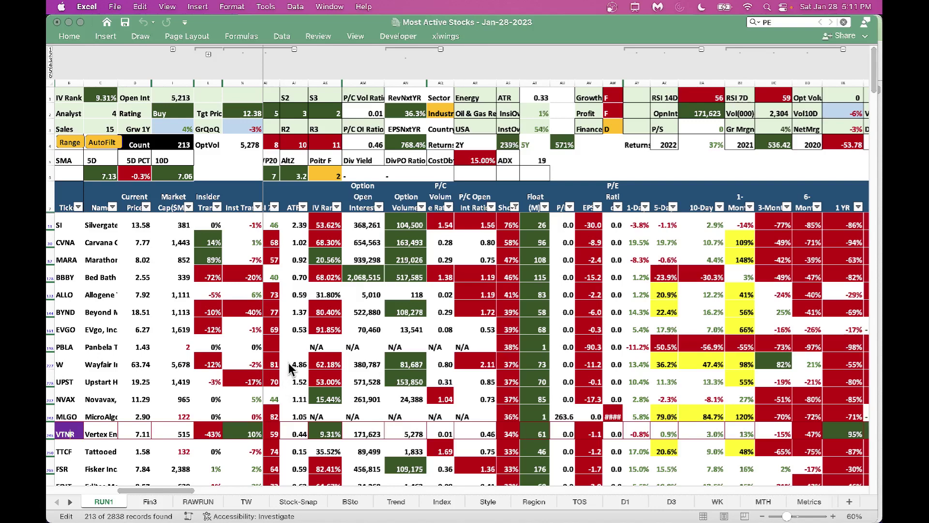
# Outline the 14-day and 7-day RSI columns, mark the SI and BBBY values in them, and clear the markings
pyautogui.hscroll(-3, 344, 345)
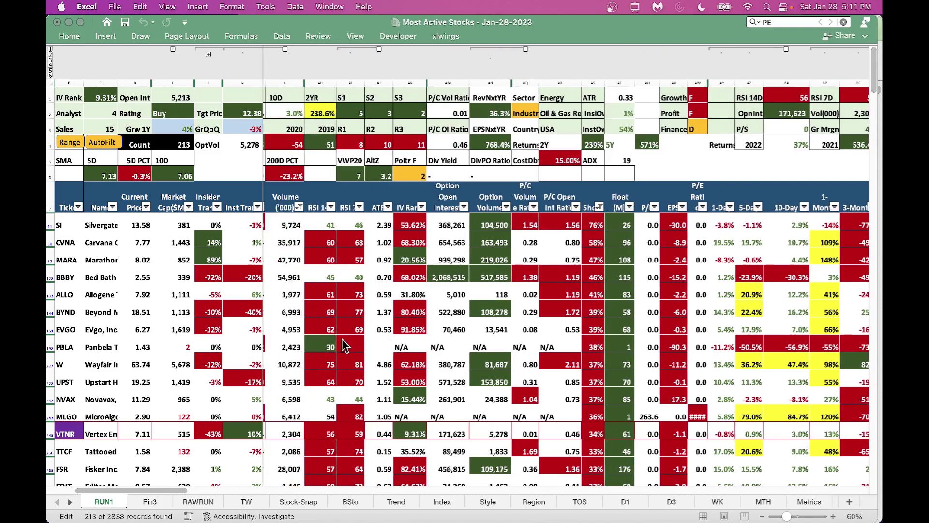
pyautogui.hscroll(1, 345, 345)
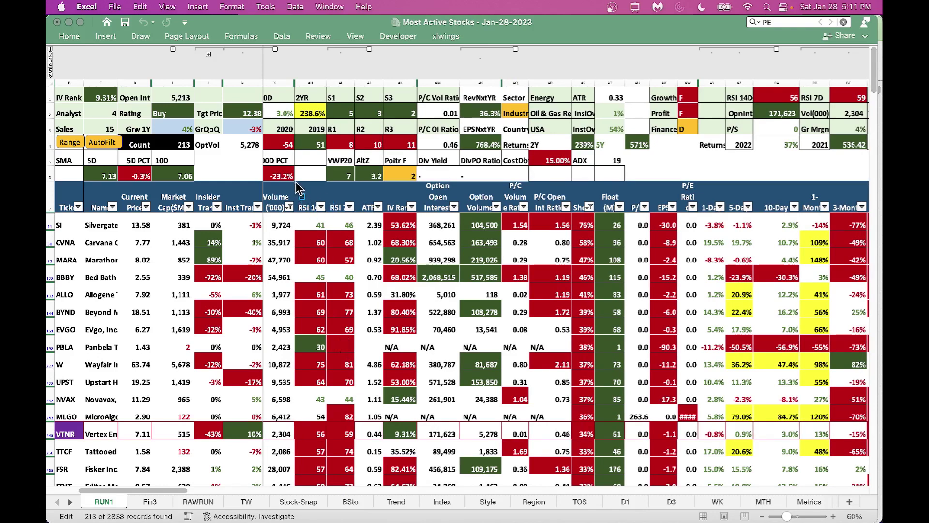
pyautogui.moveTo(295, 183); pyautogui.dragTo(357, 494)
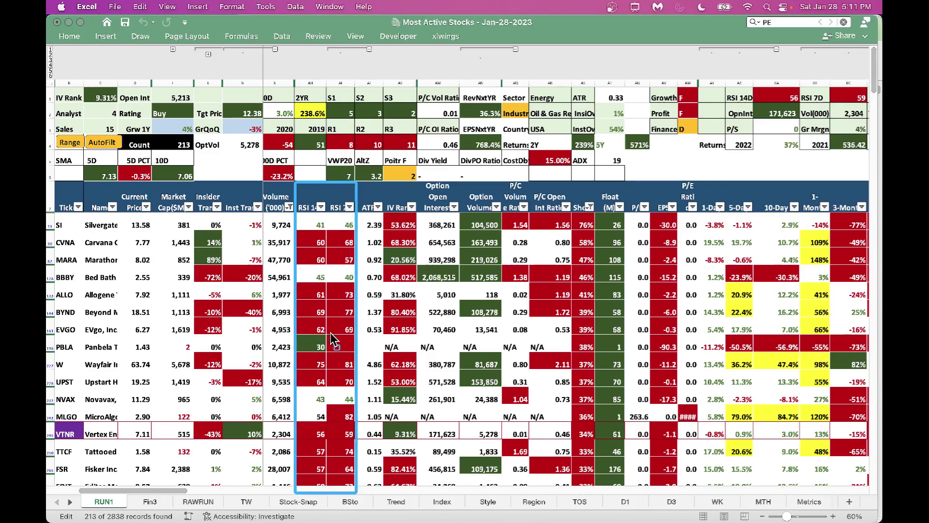
pyautogui.moveTo(297, 211); pyautogui.dragTo(360, 236)
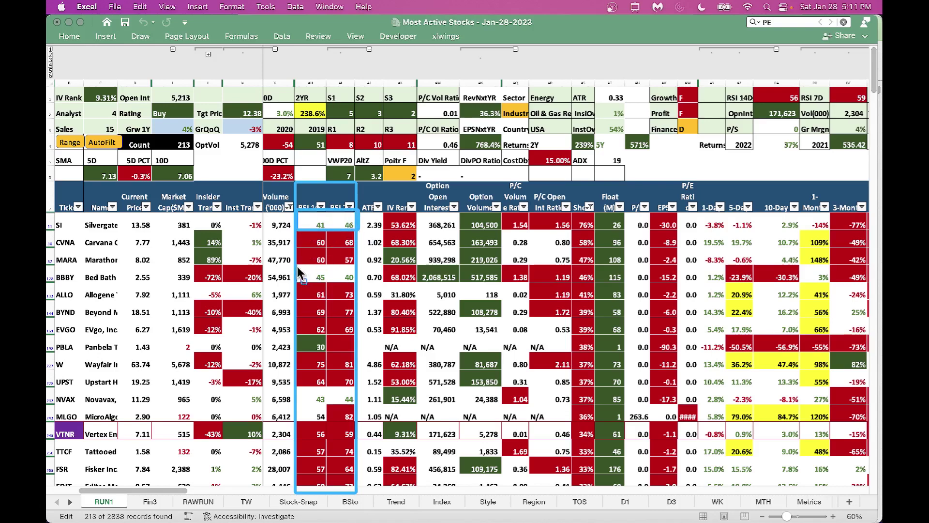
pyautogui.moveTo(297, 265); pyautogui.dragTo(351, 287)
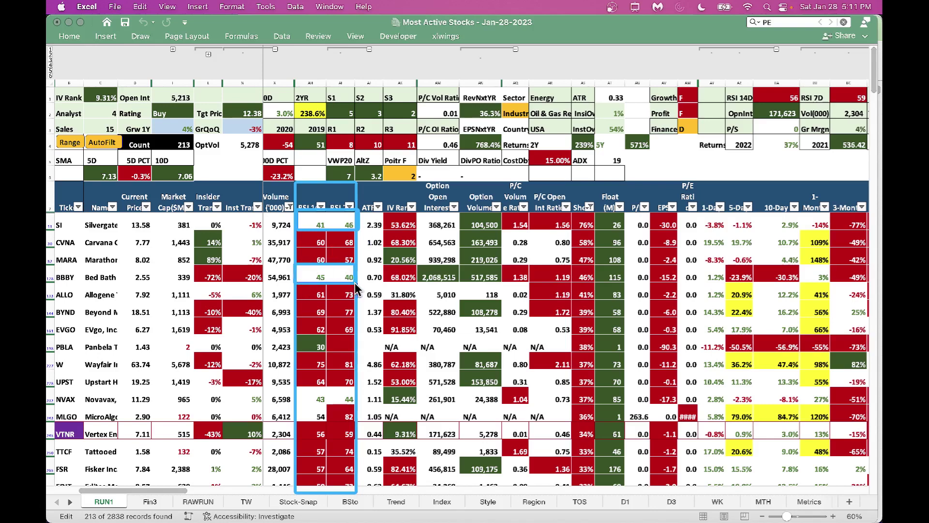
pyautogui.press('Escape')
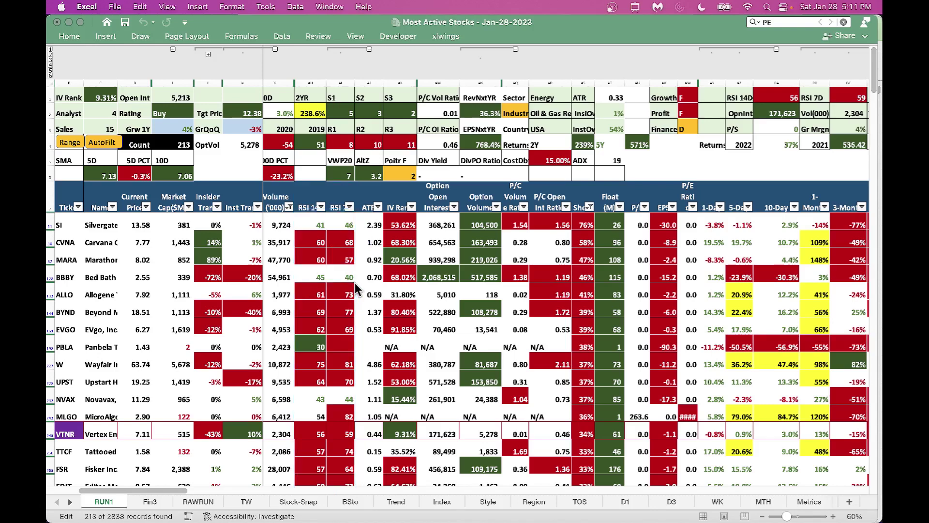
# Select the BBBY ticker again and outline its 14-day and 7-day RSI values in the table row
pyautogui.click(64, 280)
pyautogui.click(65, 280)
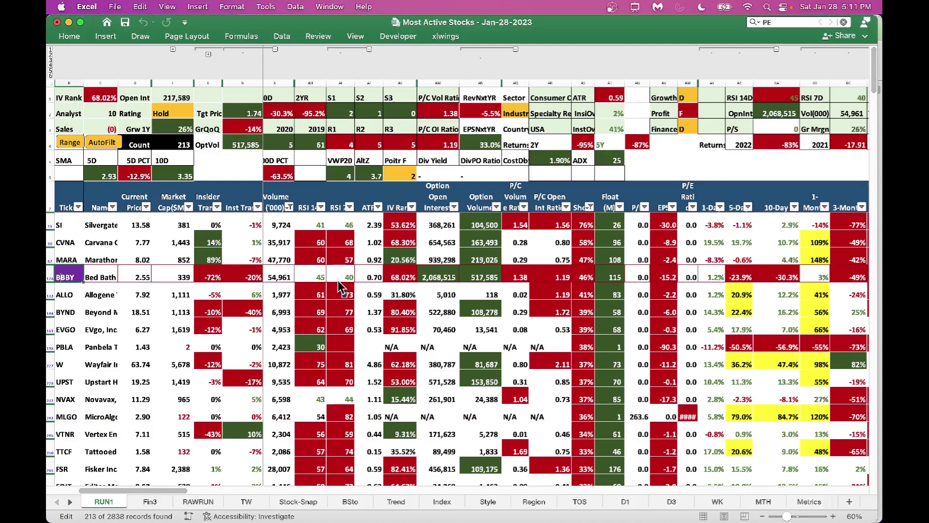
pyautogui.hotkey('ctrl', 'shift', 'a')
pyautogui.moveTo(293, 265); pyautogui.dragTo(356, 283)
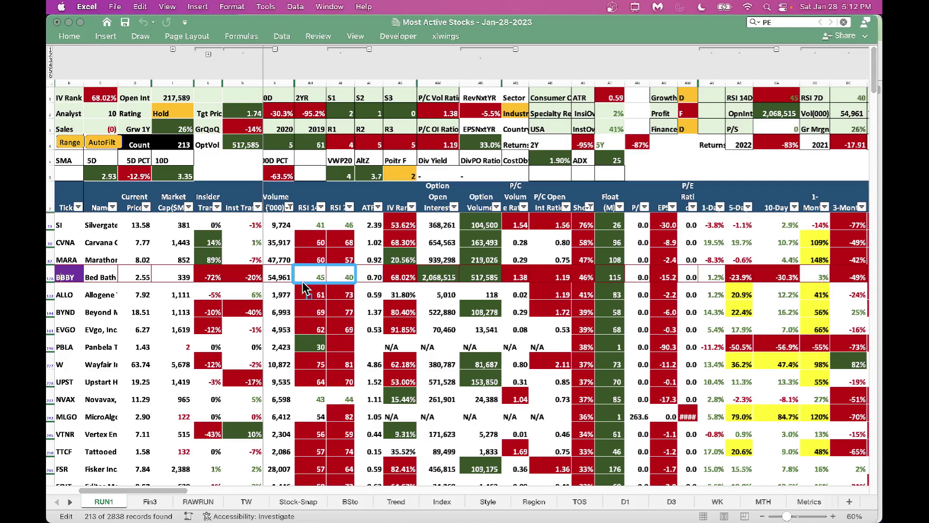
# Clear the RSI marking and select the PBLA ticker to examine its figures in the summary header
pyautogui.click(65, 349)
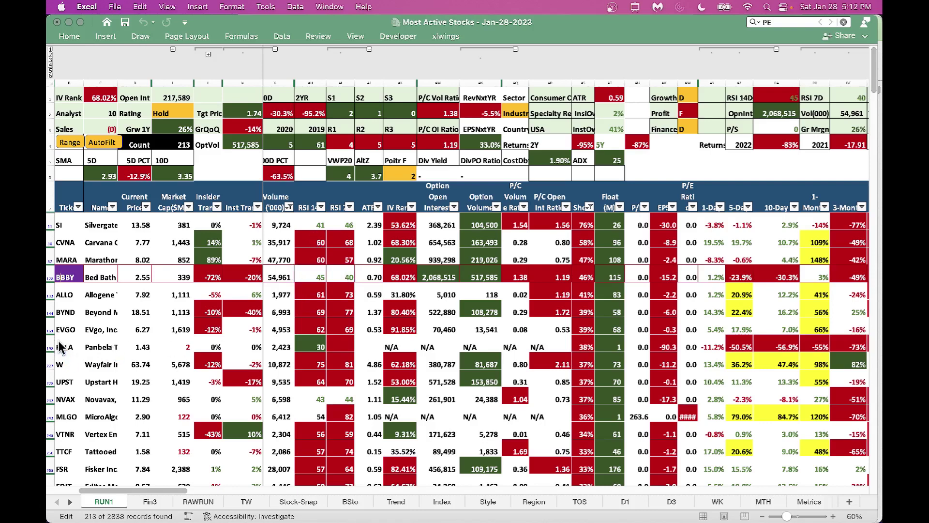
pyautogui.click(65, 347)
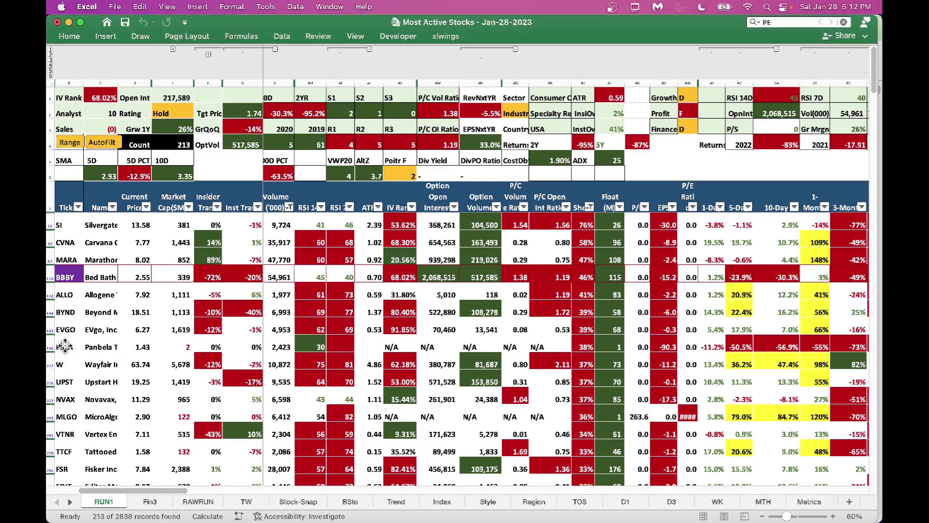
pyautogui.click(70, 345)
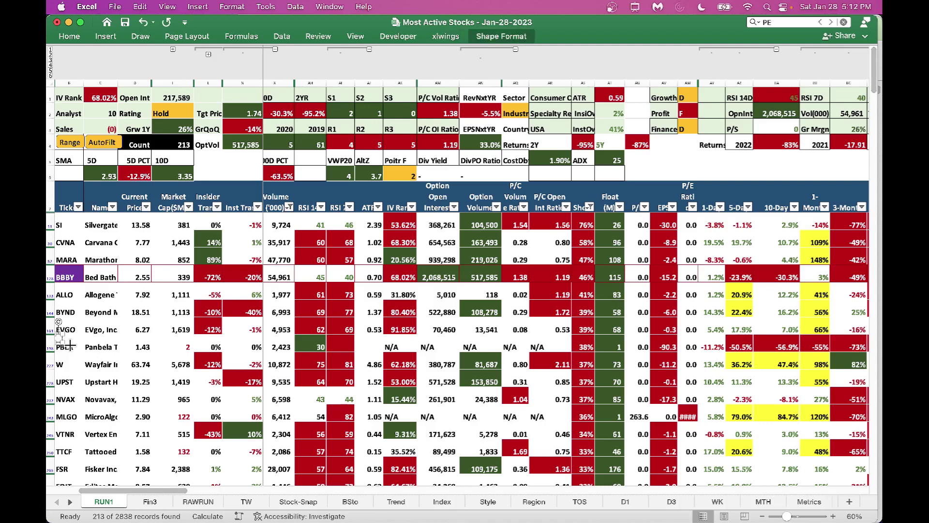
pyautogui.click(70, 345)
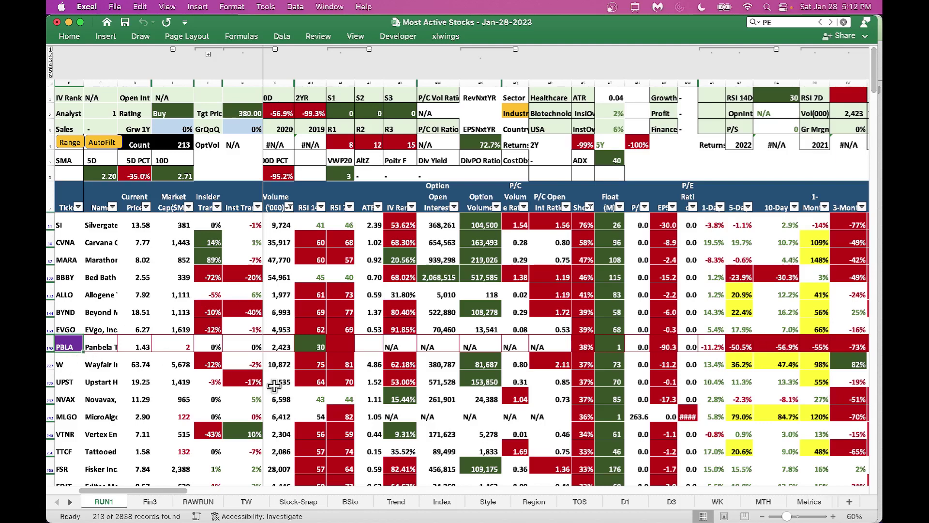
# Select the W ticker and mark its 14-day and 7-day RSI values in the table row
pyautogui.click(70, 362)
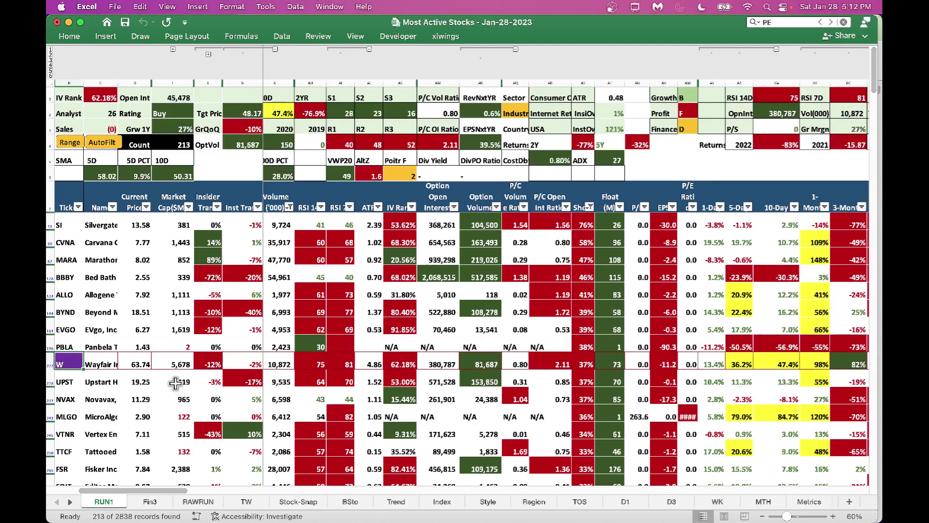
pyautogui.click(298, 361)
pyautogui.moveTo(342, 373); pyautogui.dragTo(357, 376)
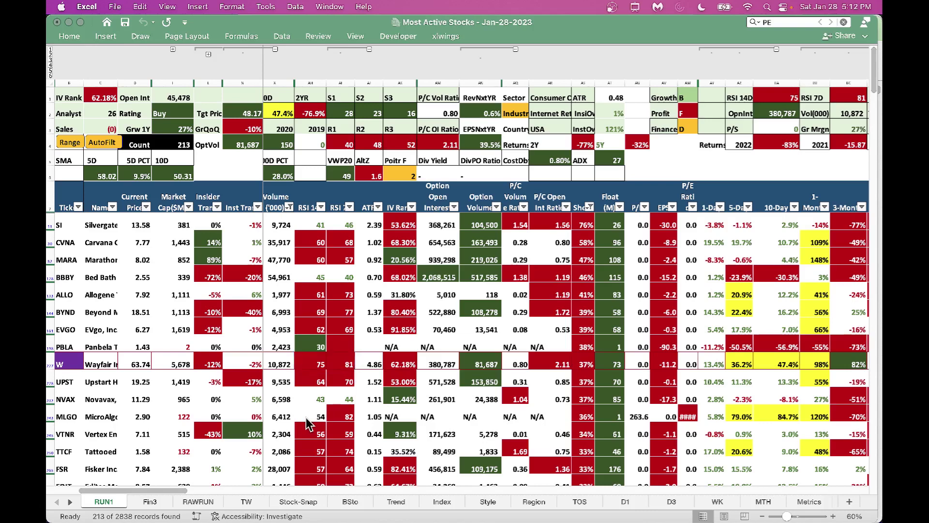
# Filter the 14-day RSI column to values less than or equal to 50
pyautogui.click(321, 207)
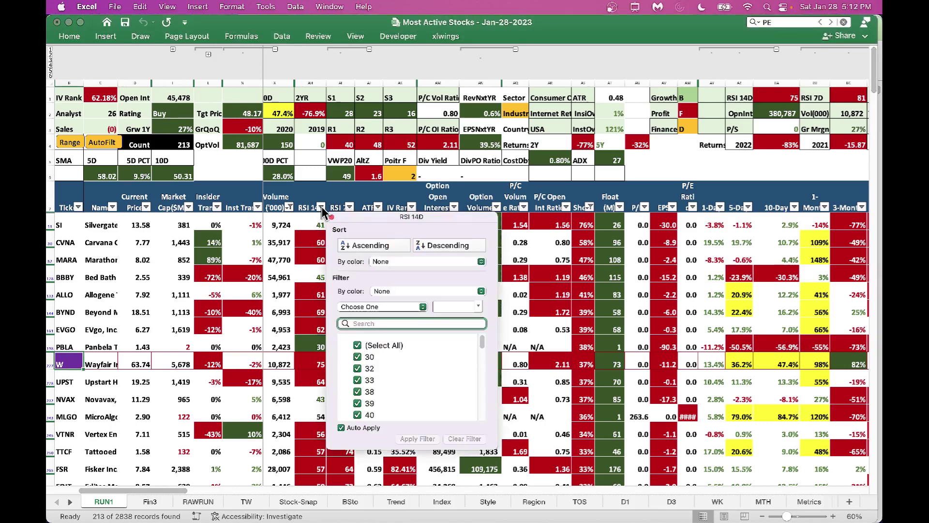
pyautogui.click(420, 308)
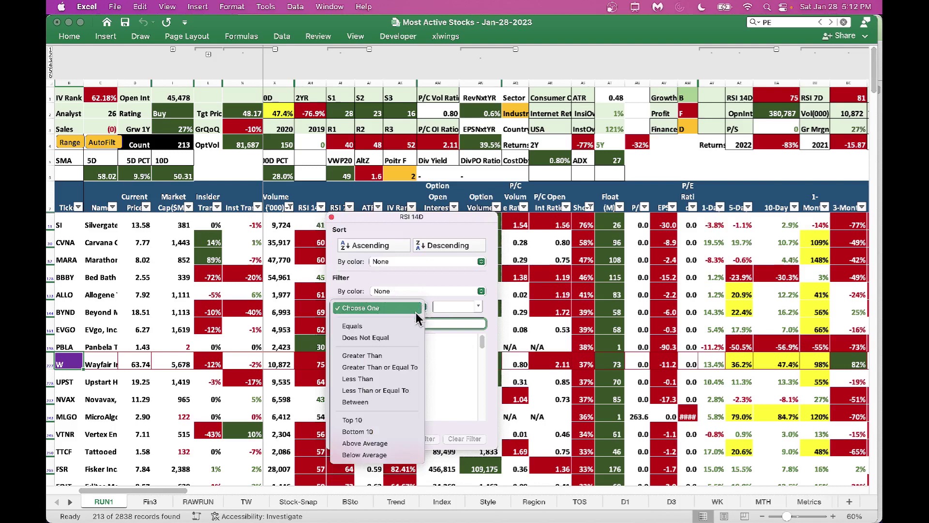
pyautogui.click(385, 390)
pyautogui.click(444, 305)
pyautogui.write('50')
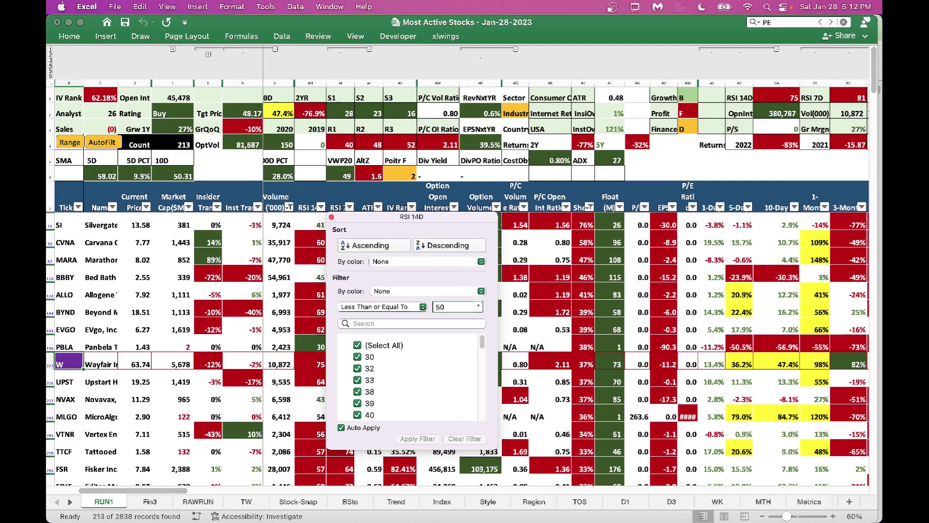
pyautogui.click(612, 307)
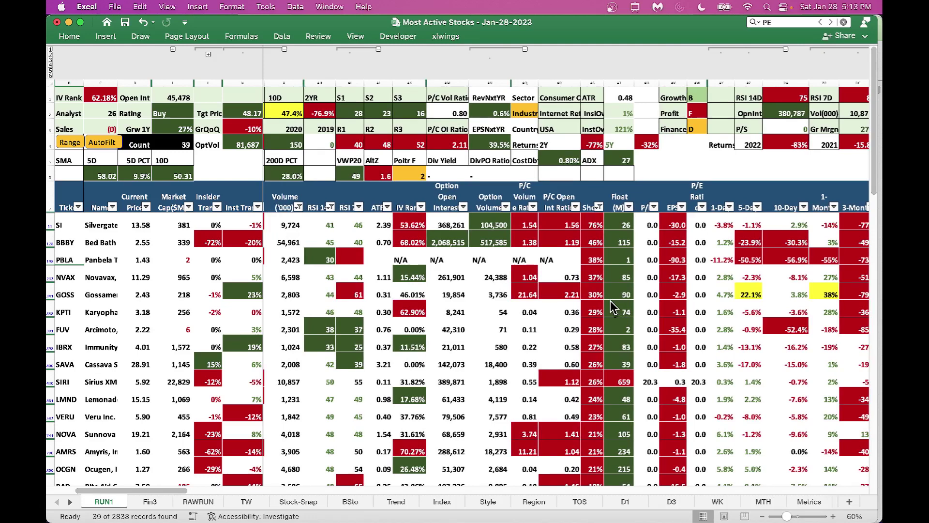
# Outline the record count, the short float column, both RSI columns, and the float values of SI and BBBY
pyautogui.click(167, 143)
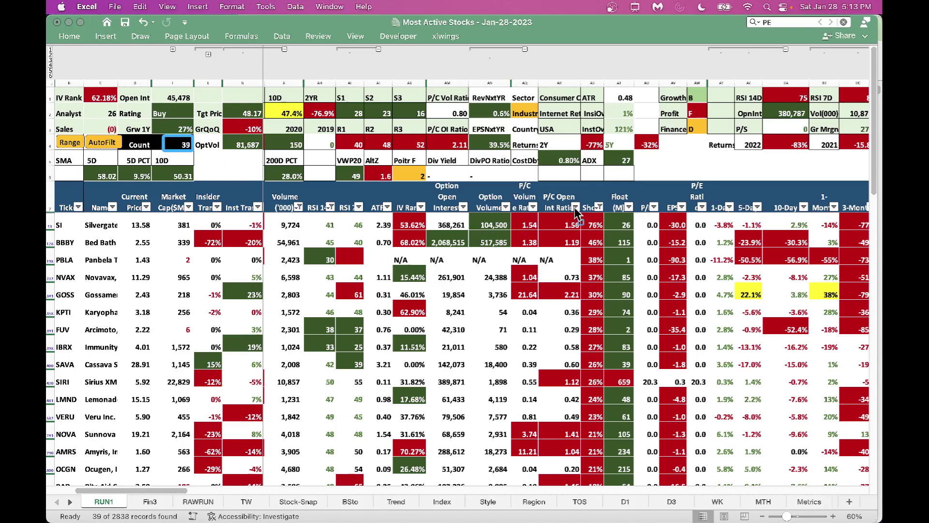
pyautogui.moveTo(582, 184)
pyautogui.mouseDown()
pyautogui.moveTo(611, 279)
pyautogui.moveTo(606, 493)
pyautogui.mouseUp()
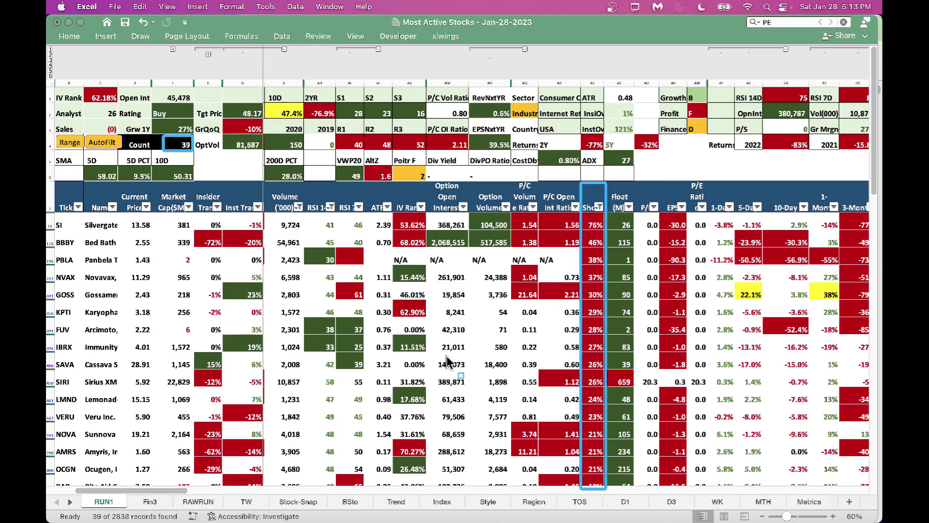
pyautogui.moveTo(304, 184); pyautogui.dragTo(339, 261)
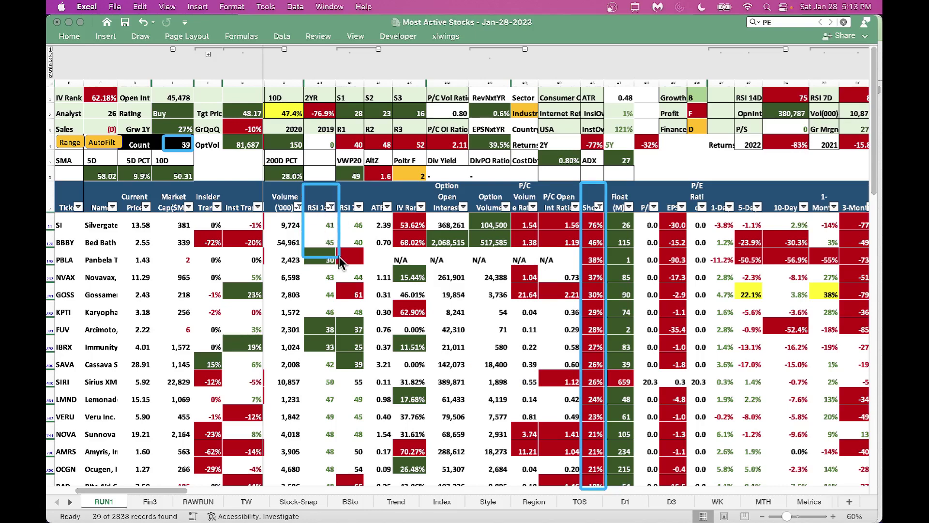
pyautogui.moveTo(340, 263)
pyautogui.mouseDown()
pyautogui.moveTo(368, 272)
pyautogui.moveTo(367, 499)
pyautogui.mouseUp()
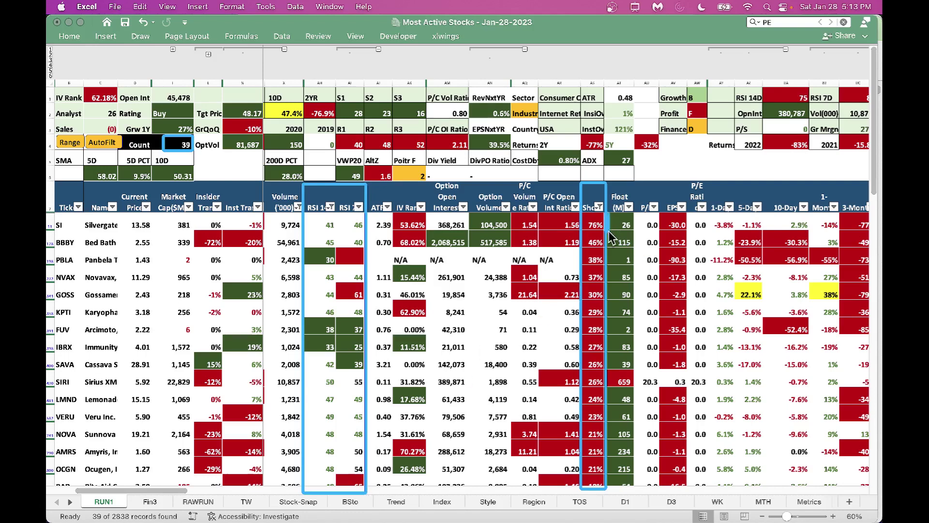
pyautogui.moveTo(607, 214); pyautogui.dragTo(632, 231)
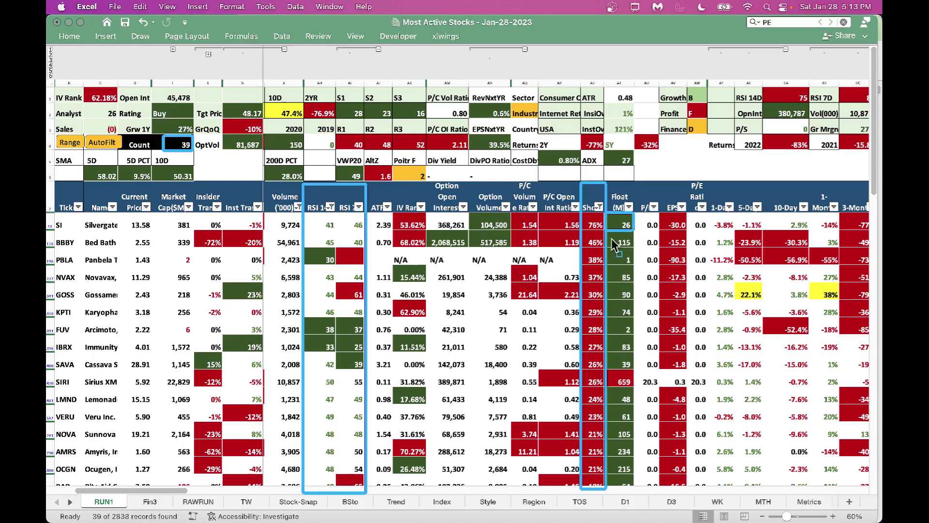
pyautogui.moveTo(607, 232); pyautogui.dragTo(635, 250)
# Select the GOSS ticker and outline its 1-day to 1-month performance values in the table row
pyautogui.click(64, 296)
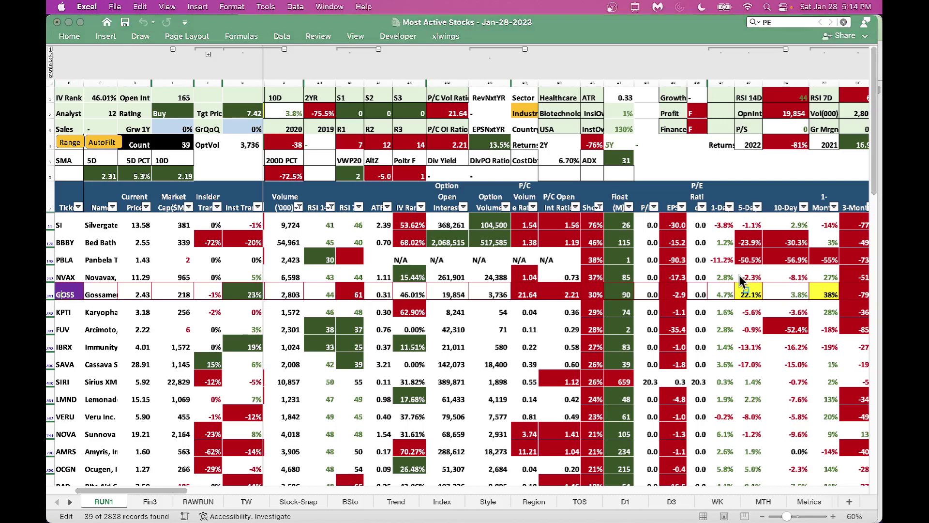
pyautogui.moveTo(707, 283)
pyautogui.mouseDown()
pyautogui.moveTo(757, 298)
pyautogui.moveTo(841, 303)
pyautogui.mouseUp()
# Filter the Option Open Interest column to values greater than or equal to 500000
pyautogui.click(465, 210)
pyautogui.click(464, 211)
pyautogui.click(464, 210)
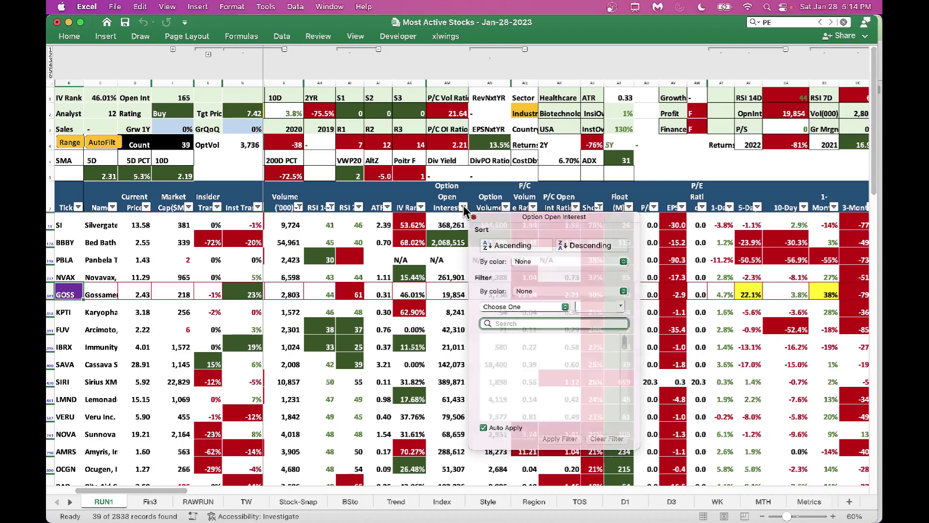
pyautogui.click(465, 210)
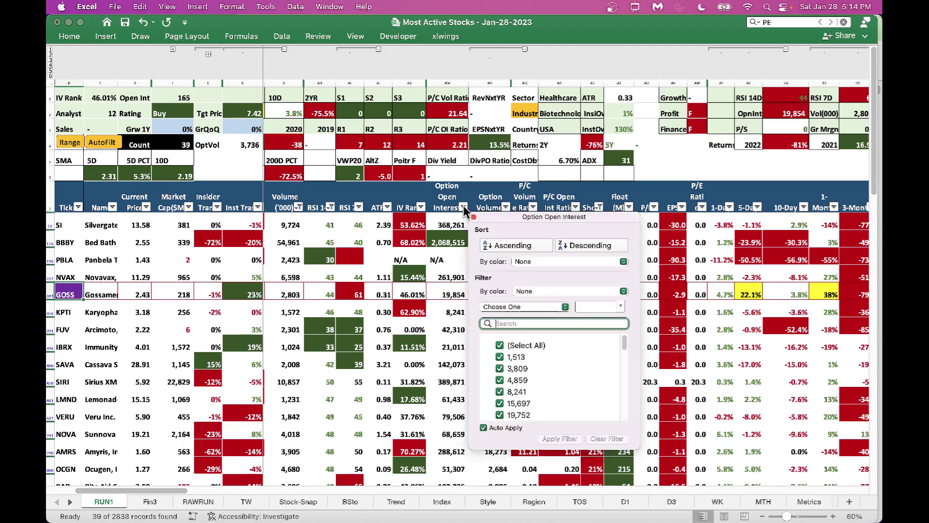
pyautogui.click(565, 307)
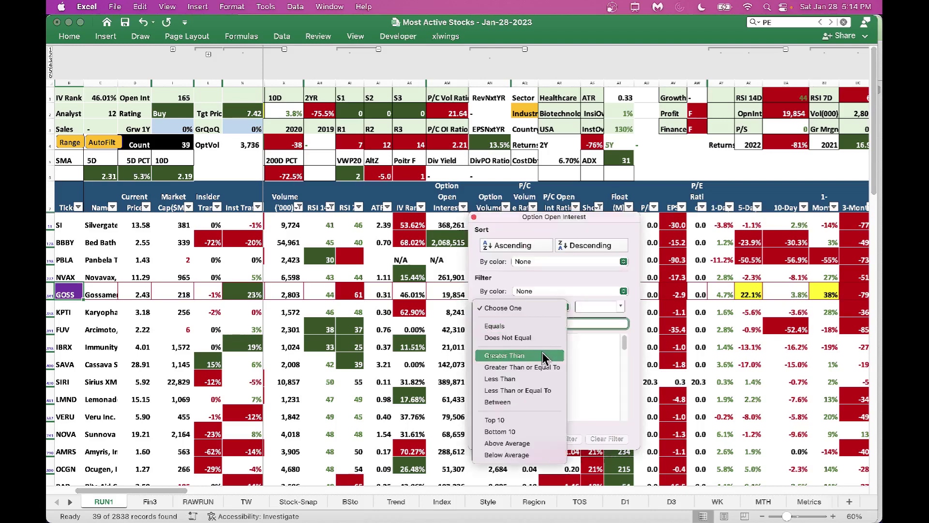
pyautogui.click(536, 372)
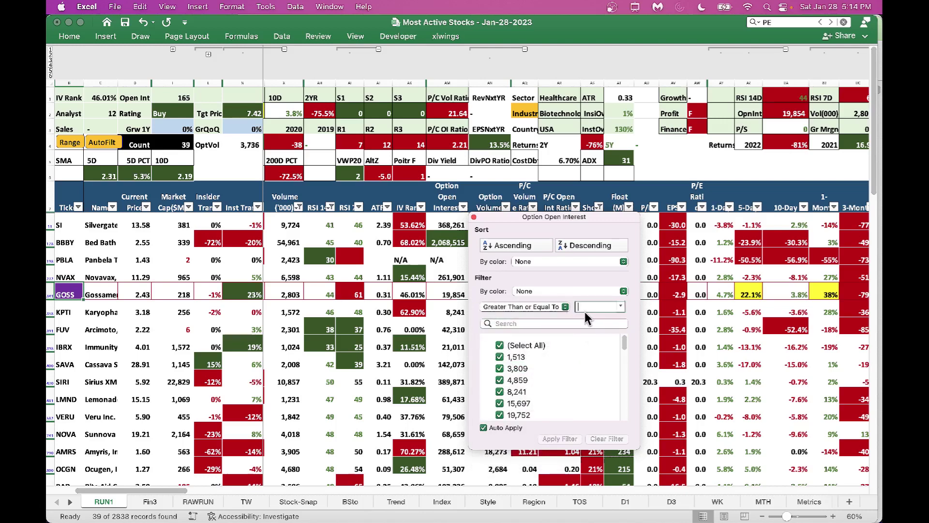
pyautogui.write('5000')
pyautogui.press('BackSpace')
pyautogui.press('BackSpace')
pyautogui.press('BackSpace')
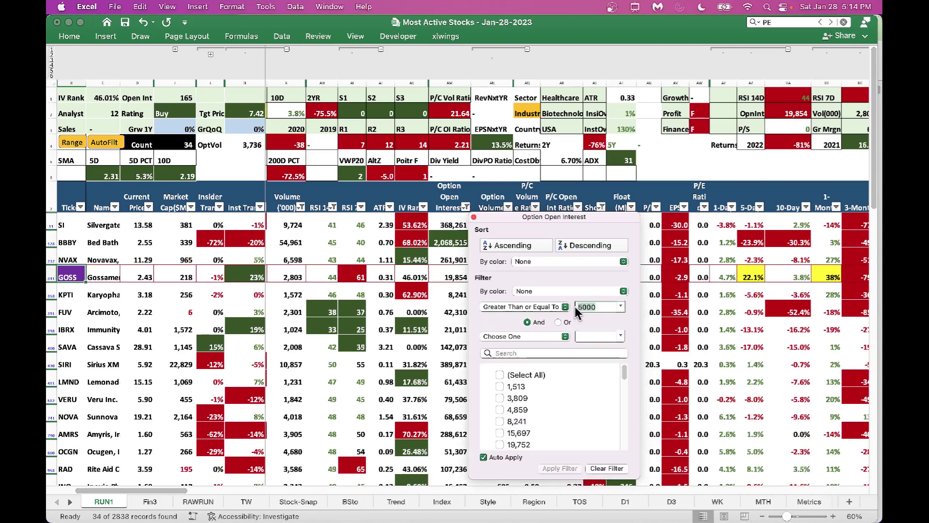
pyautogui.write('00000')
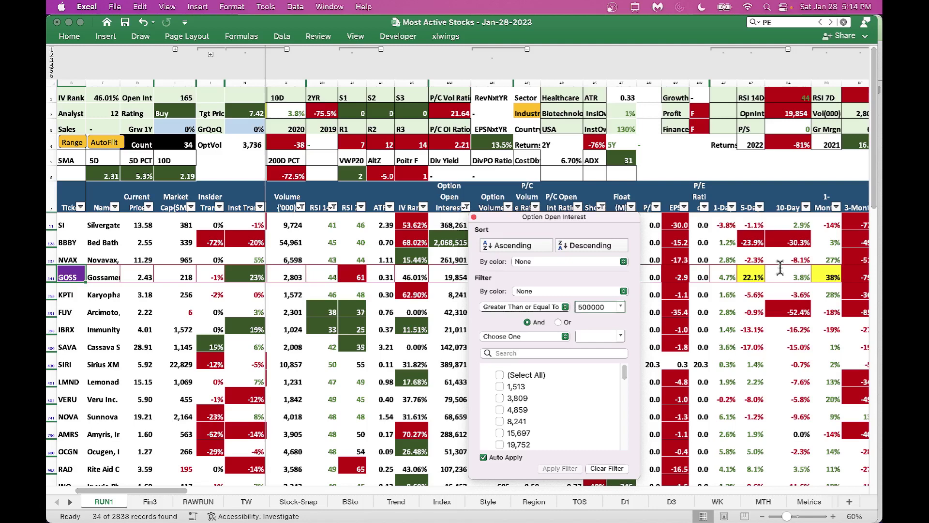
pyautogui.click(760, 305)
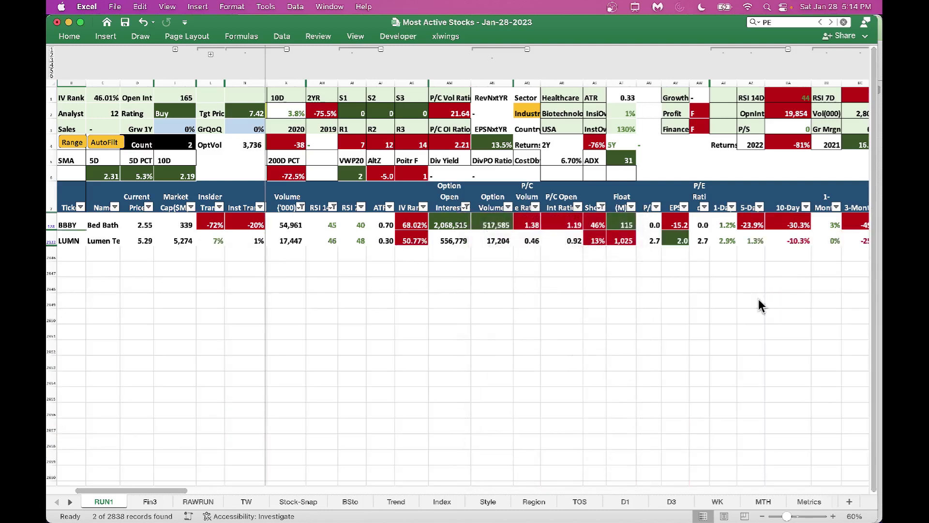
# Compare the sales, margin, debt, RSI and option figures of the filtered BBBY and LUMN rows
pyautogui.hscroll(-1, 760, 305)
pyautogui.hscroll(-3, 759, 301)
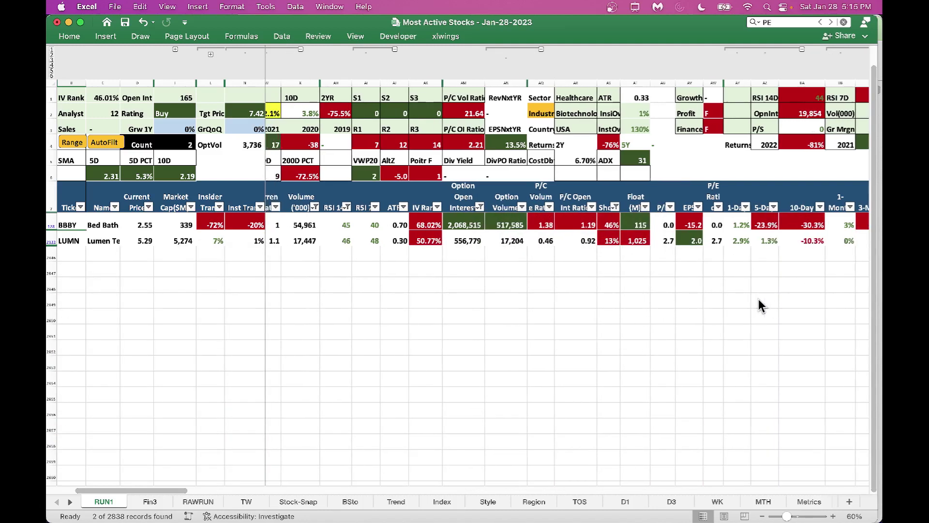
pyautogui.hscroll(-10, 758, 300)
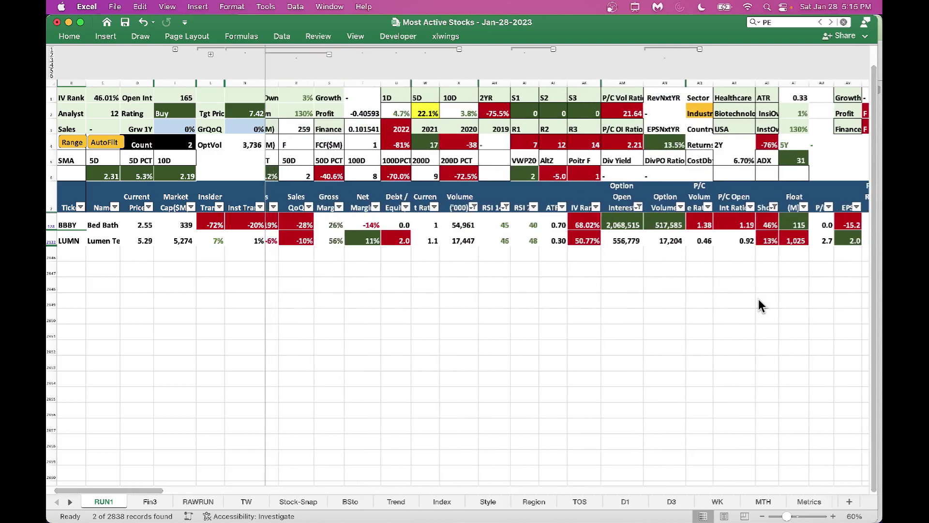
pyautogui.hscroll(-4, 759, 300)
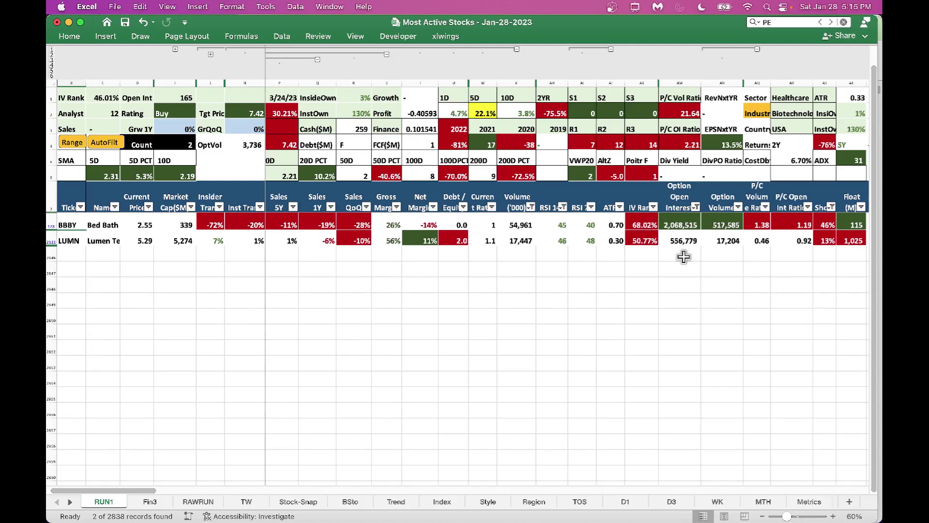
pyautogui.hscroll(3, 687, 285)
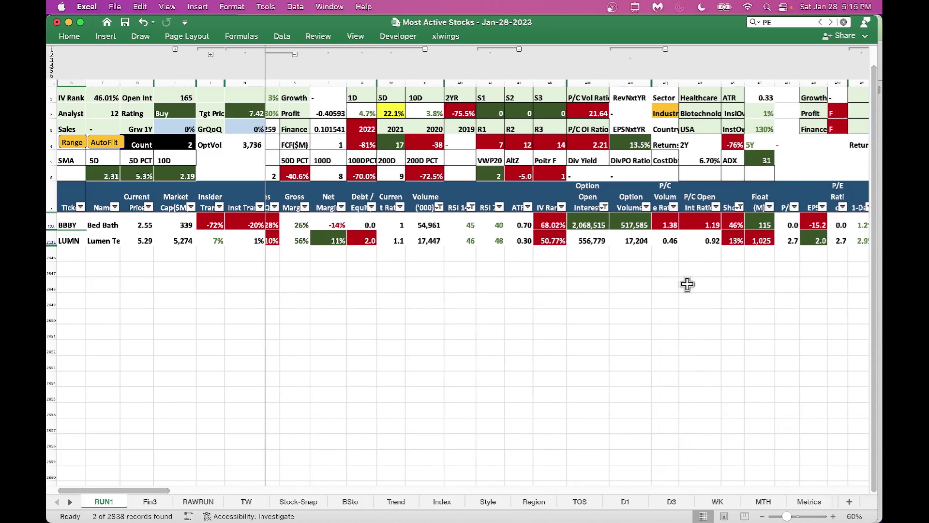
pyautogui.hscroll(-4, 688, 285)
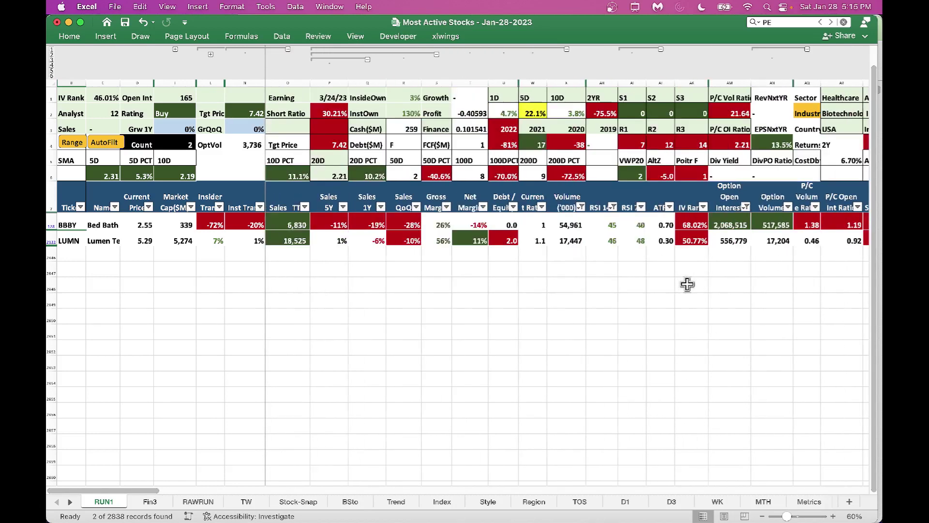
# Switch to Google Chrome and display the SI stock in the TradingView advanced chart from the Short watchlist
pyautogui.moveTo(410, 518)
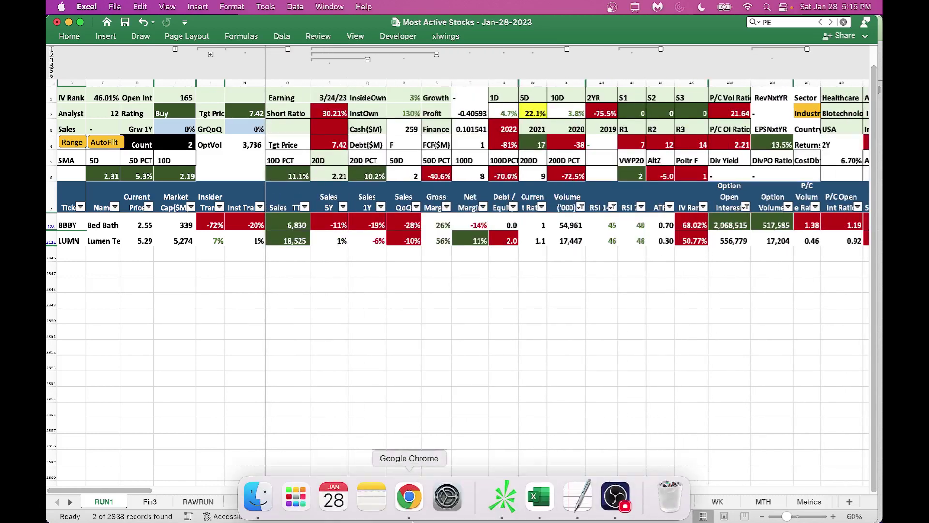
pyautogui.click(409, 497)
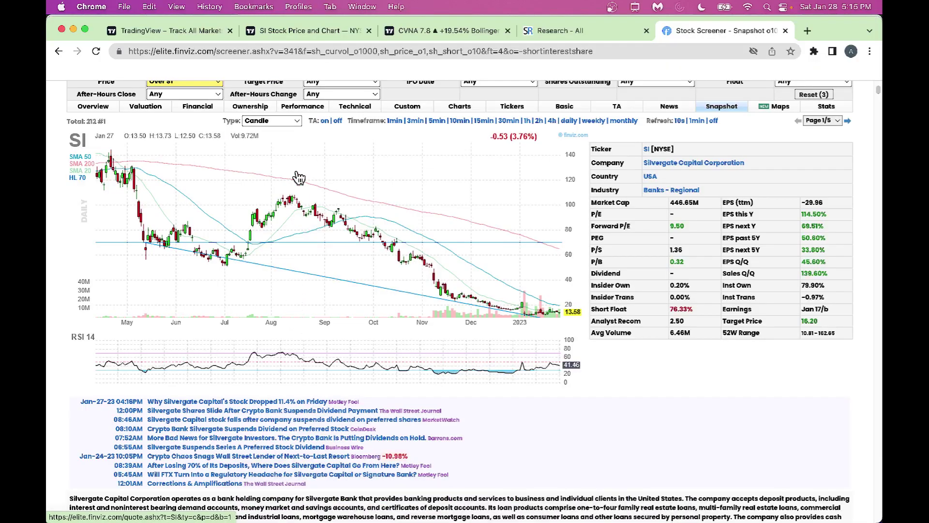
pyautogui.click(298, 31)
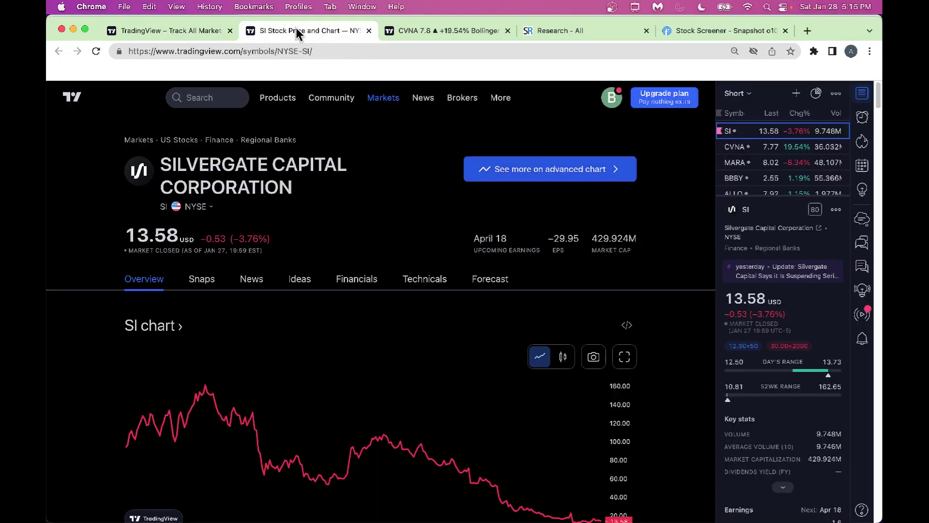
pyautogui.click(194, 31)
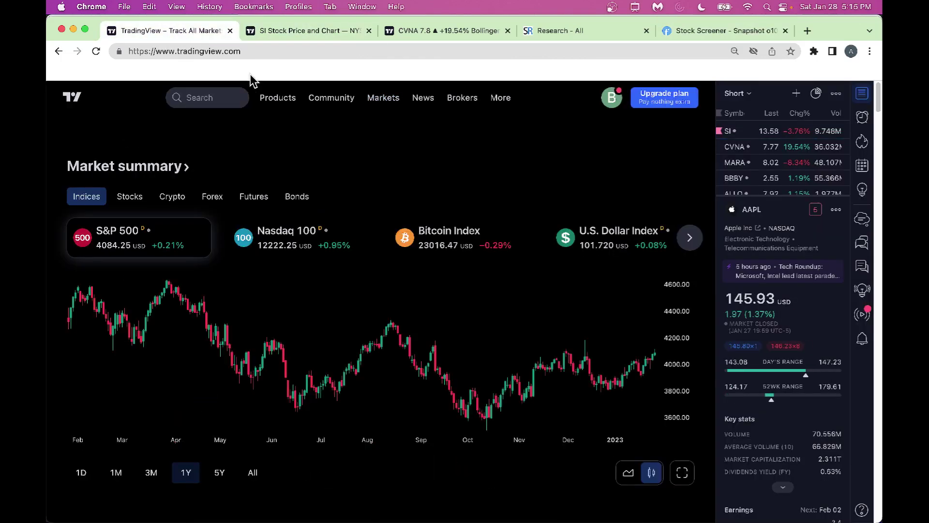
pyautogui.click(431, 37)
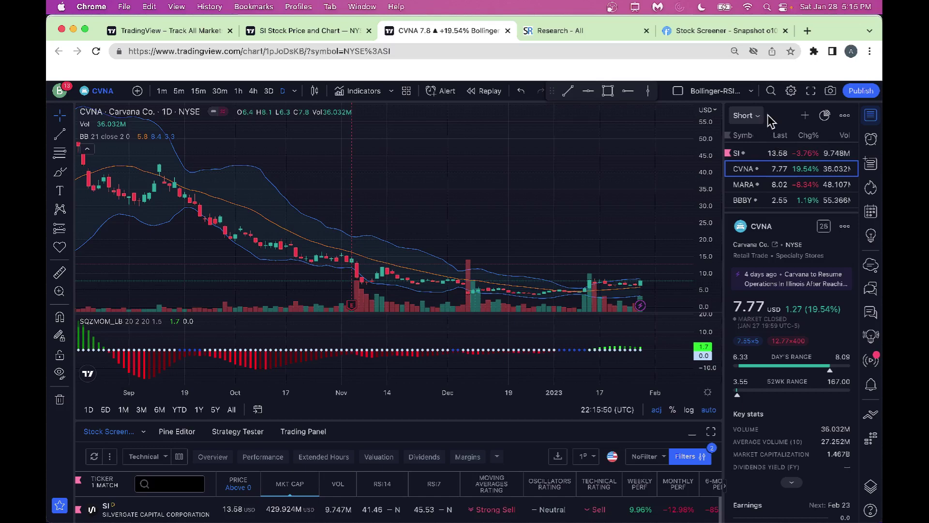
pyautogui.click(776, 157)
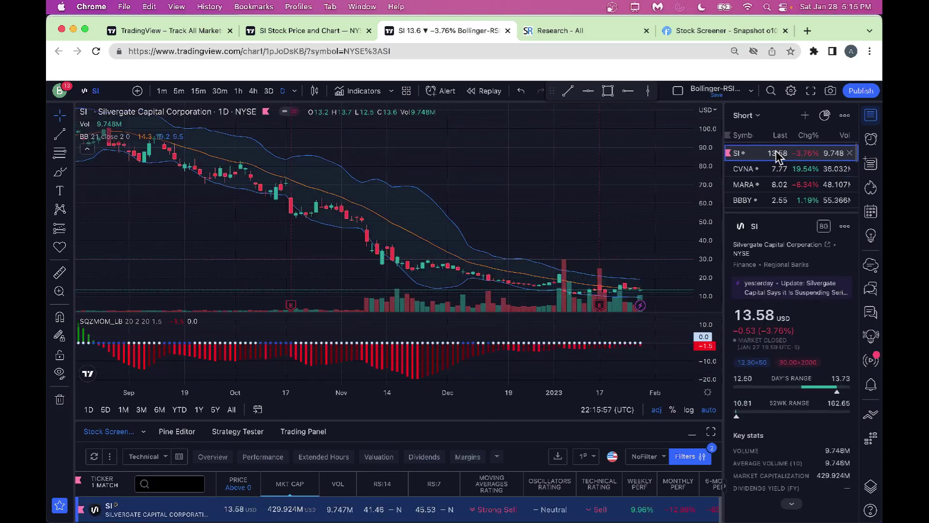
# Search the chart's indicator library for "squ" to locate the Squeeze Momentum Indicator, and close the library
pyautogui.click(363, 90)
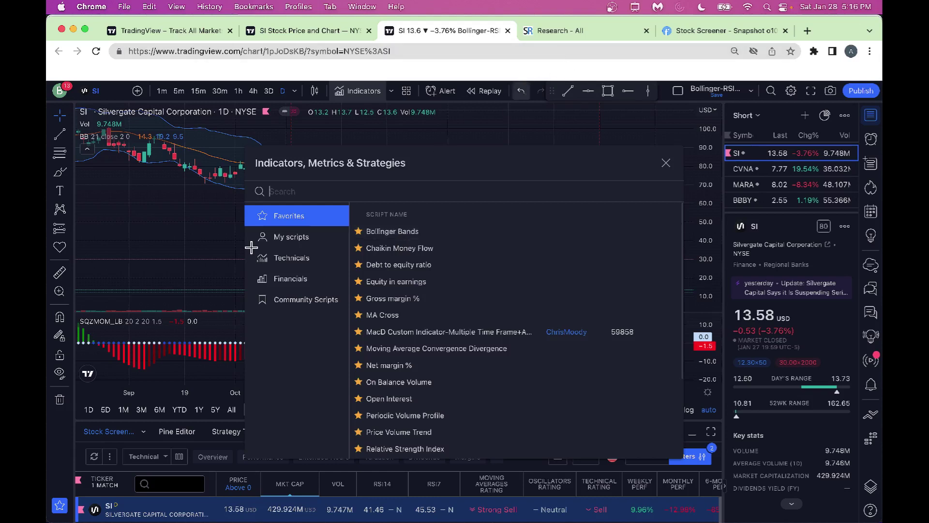
pyautogui.write('squ')
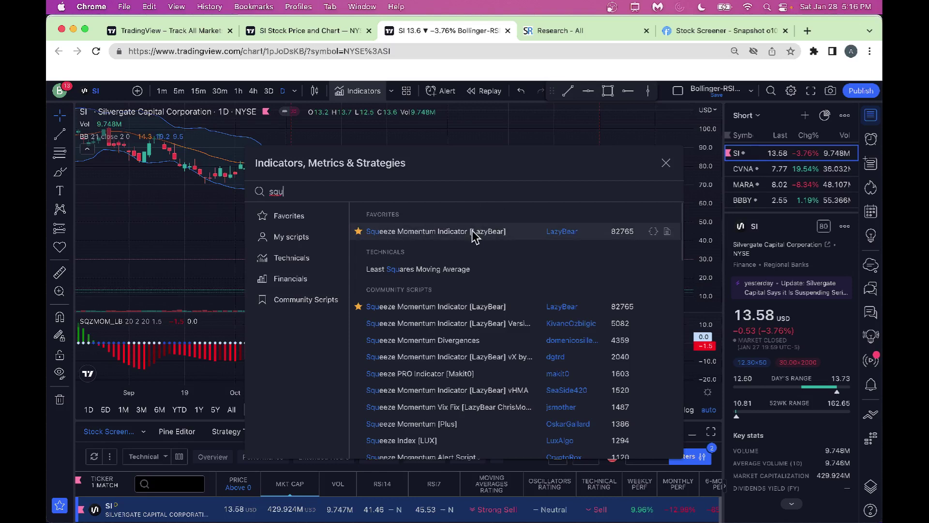
pyautogui.click(663, 164)
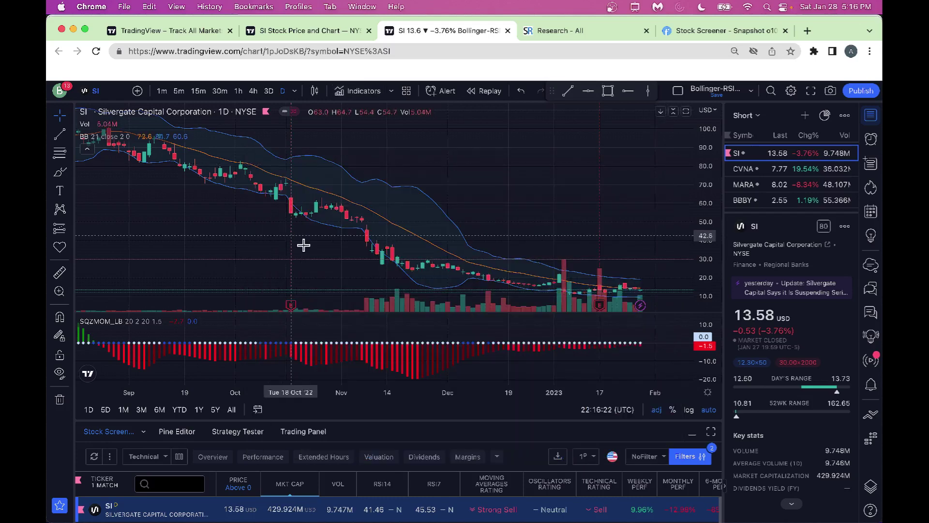
# Review the input and style settings of the SQZMOM_LB indicator, including its plot colours, and cancel without changing them
pyautogui.doubleClick(143, 349)
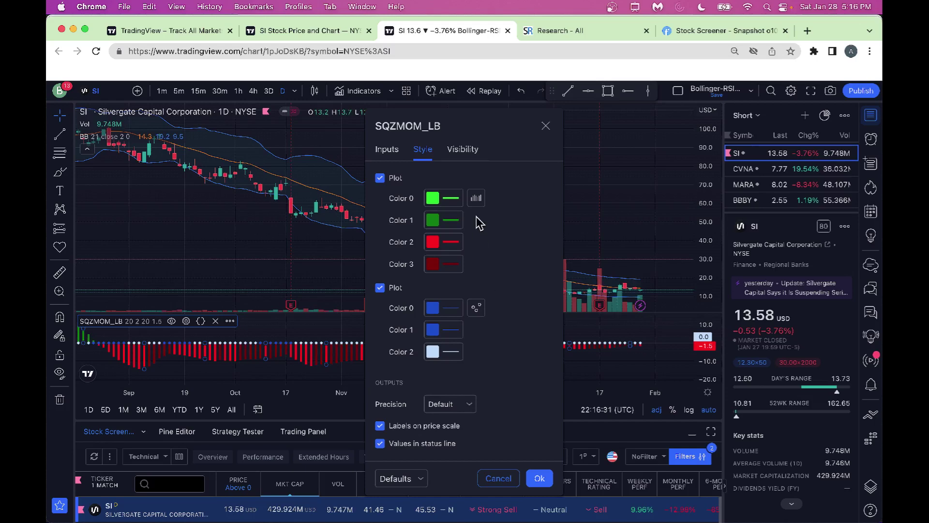
pyautogui.click(390, 151)
pyautogui.click(423, 151)
pyautogui.click(437, 307)
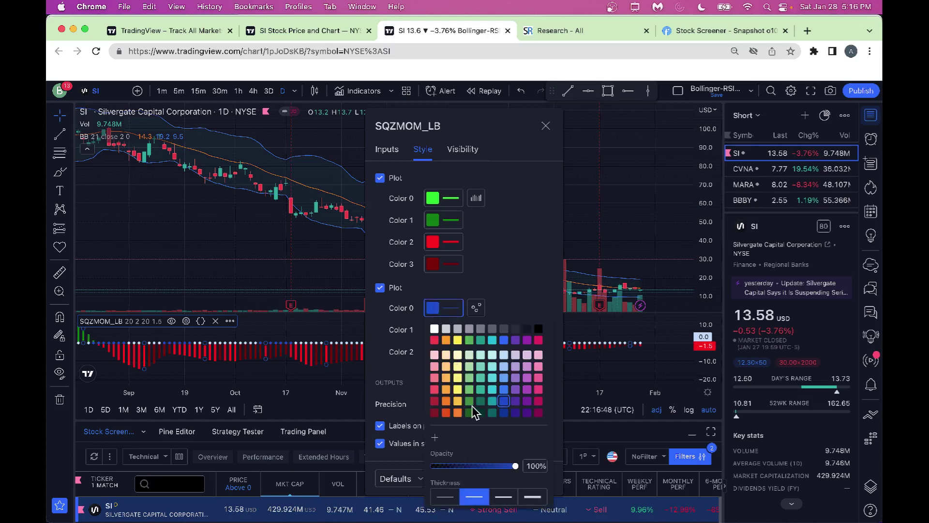
pyautogui.click(524, 260)
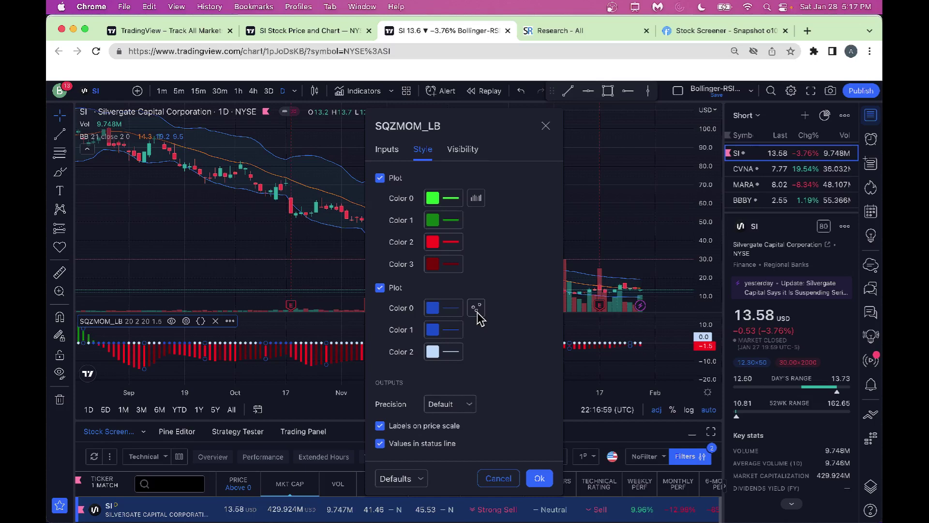
pyautogui.click(509, 479)
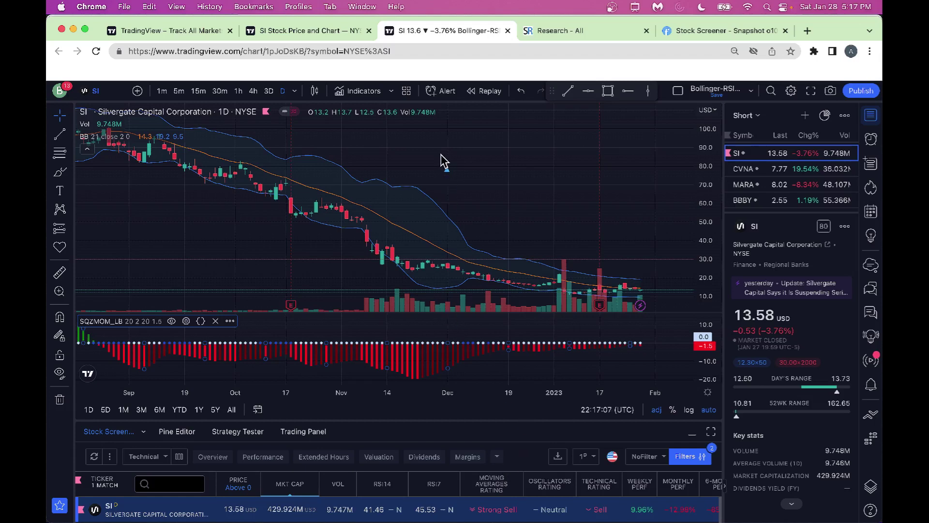
# Examine SI's price trend, RSI14 and RSI7 values, recent squeeze momentum bars and latest news headline
pyautogui.moveTo(441, 155); pyautogui.dragTo(522, 209)
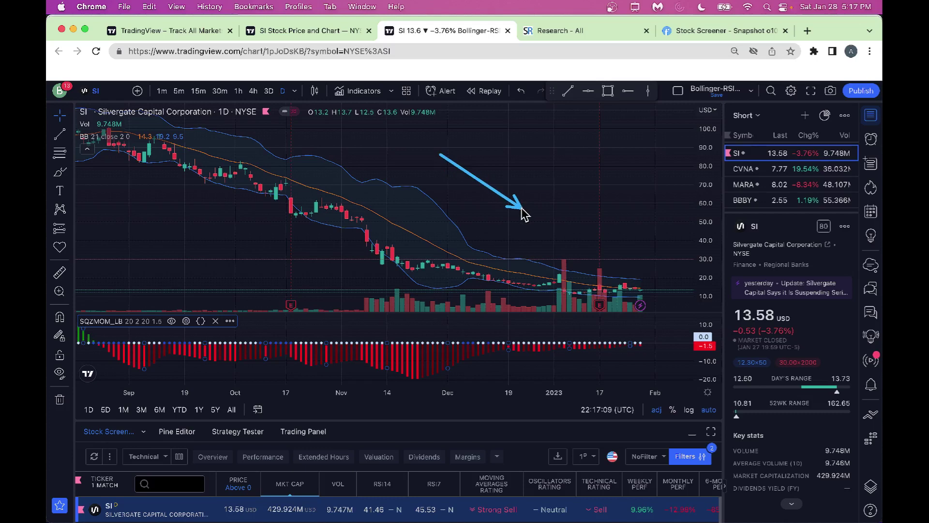
pyautogui.moveTo(522, 210); pyautogui.dragTo(593, 243)
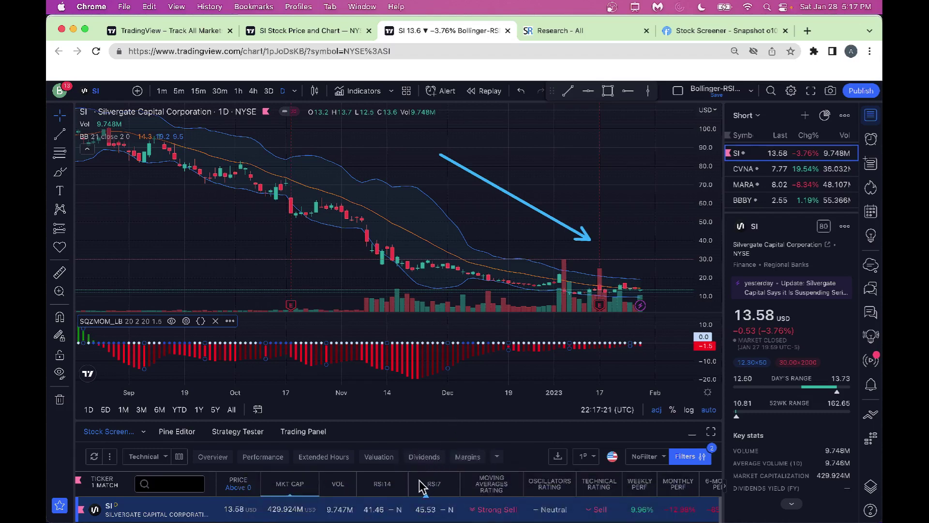
pyautogui.moveTo(364, 497); pyautogui.dragTo(412, 496)
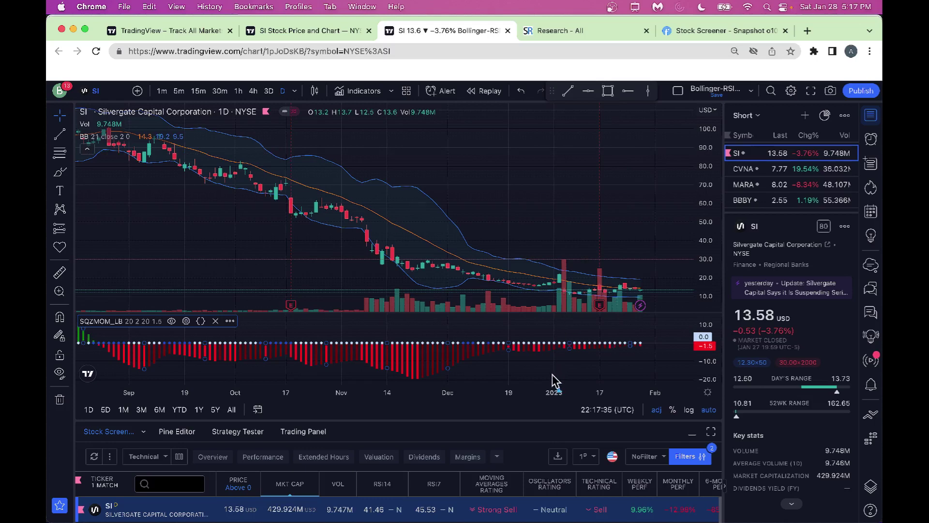
pyautogui.moveTo(547, 370); pyautogui.dragTo(591, 357)
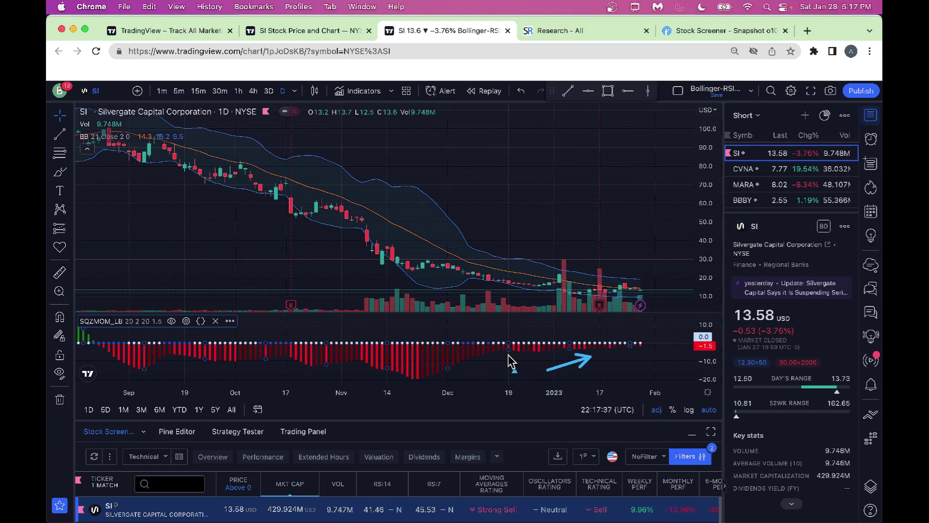
pyautogui.moveTo(509, 355); pyautogui.dragTo(641, 355)
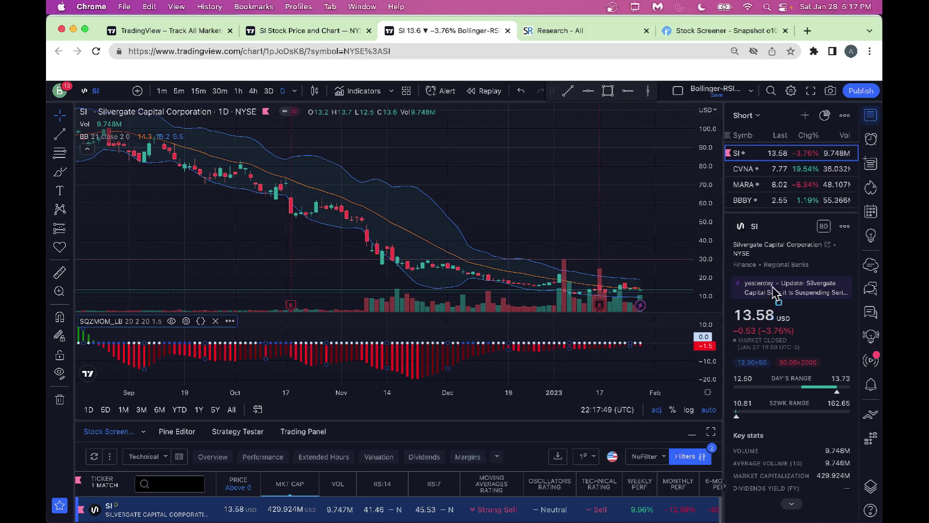
pyautogui.moveTo(732, 271)
pyautogui.mouseDown()
pyautogui.moveTo(749, 312)
pyautogui.moveTo(857, 305)
pyautogui.mouseUp()
pyautogui.moveTo(644, 311)
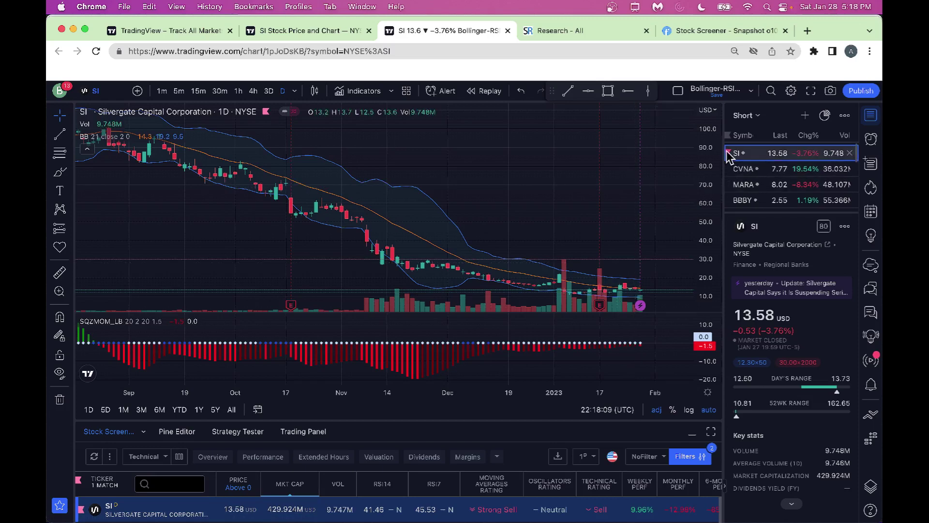
# Flag CVNA and MARA in turn in the Short watchlist to check their RSI14 and RSI7 in the screener, and clear the flag
pyautogui.click(728, 169)
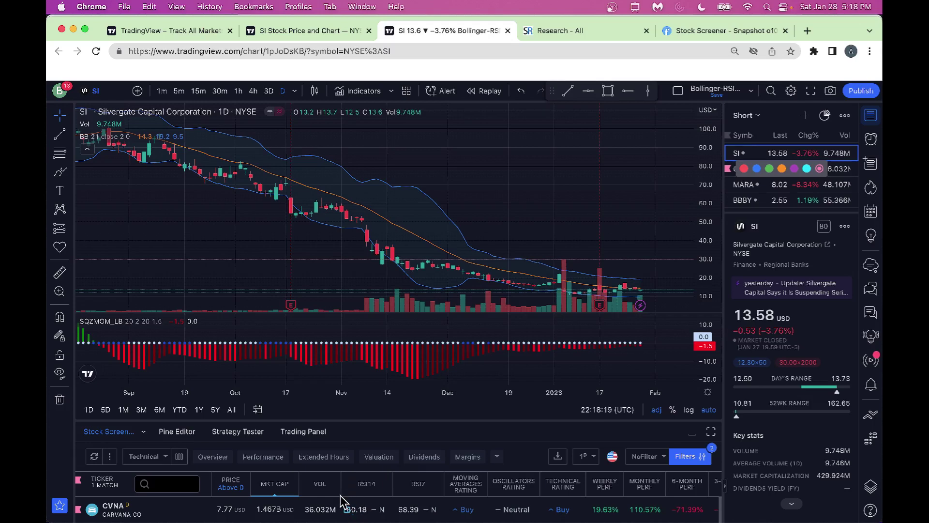
pyautogui.moveTo(344, 511); pyautogui.dragTo(443, 517)
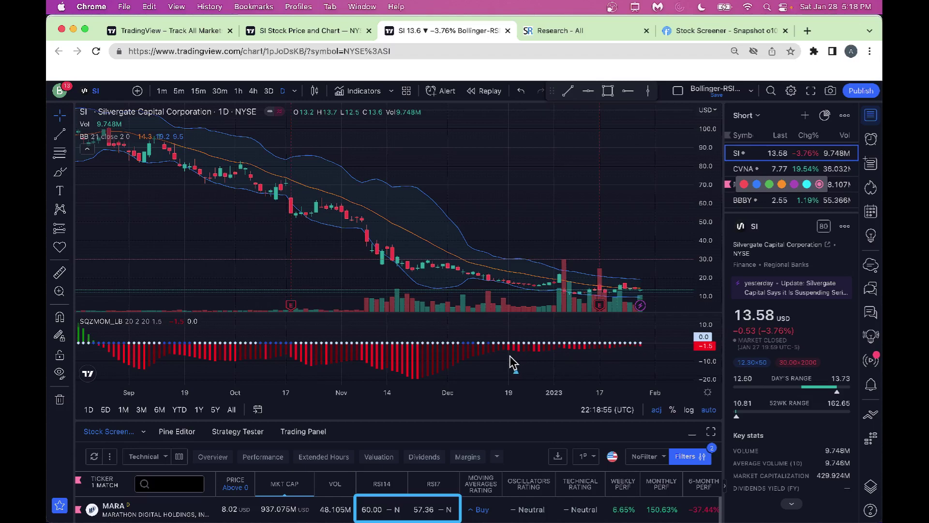
pyautogui.moveTo(511, 358); pyautogui.dragTo(640, 358)
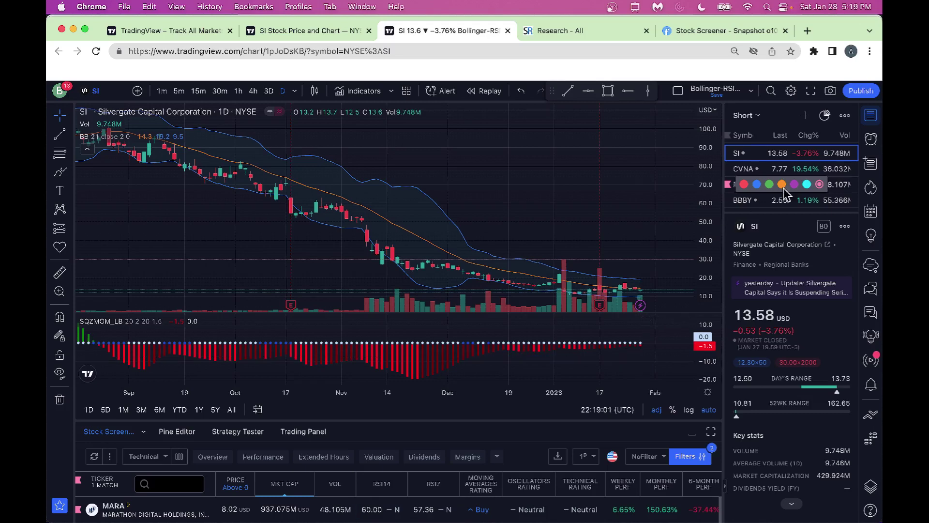
pyautogui.click(728, 184)
# Display BBBY's chart from the Short watchlist and flag the stock pink to review its screener RSI and squeeze momentum
pyautogui.click(745, 200)
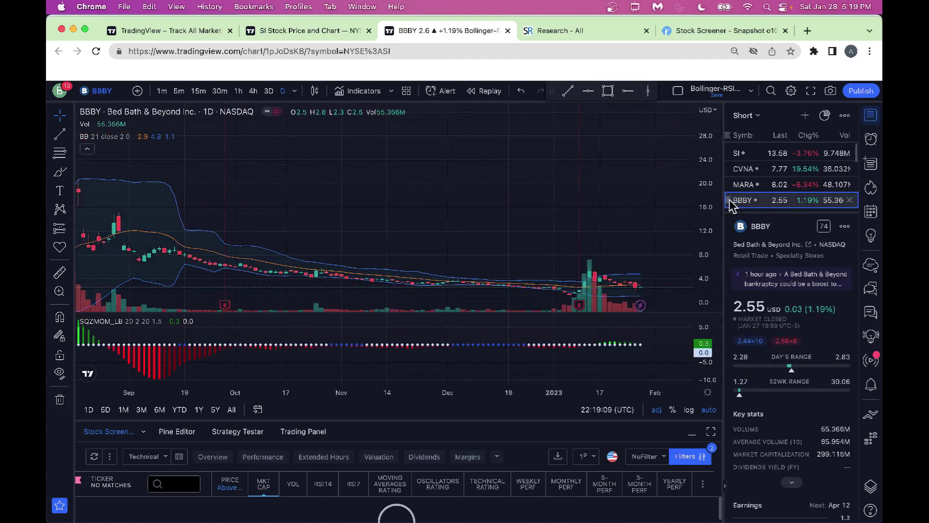
pyautogui.click(729, 201)
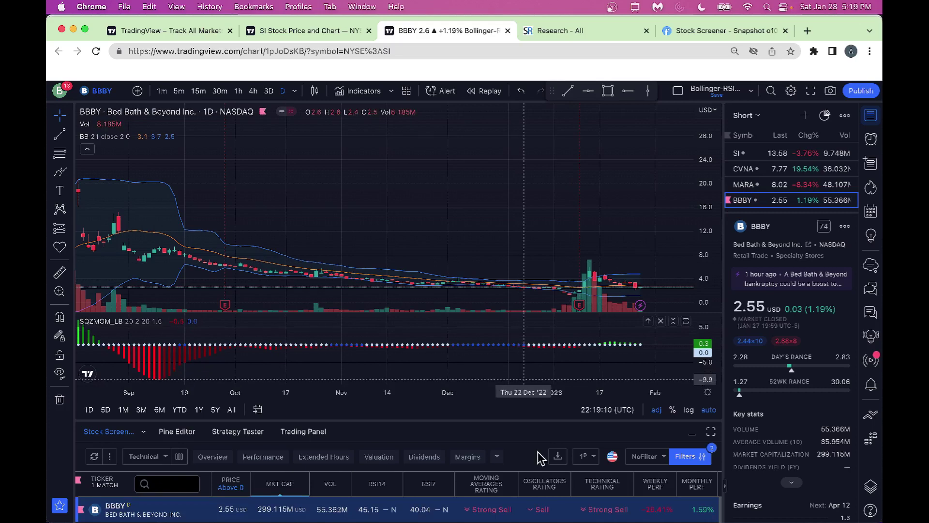
pyautogui.moveTo(509, 521)
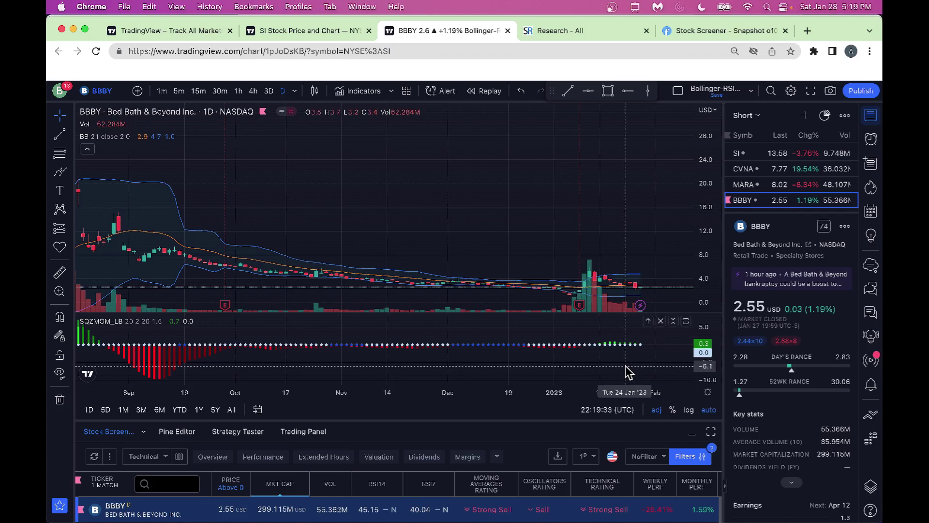
# Switch to the Short-Opt watchlist, flag AMC to check its RSI values in the screener, and clear the flag
pyautogui.click(759, 117)
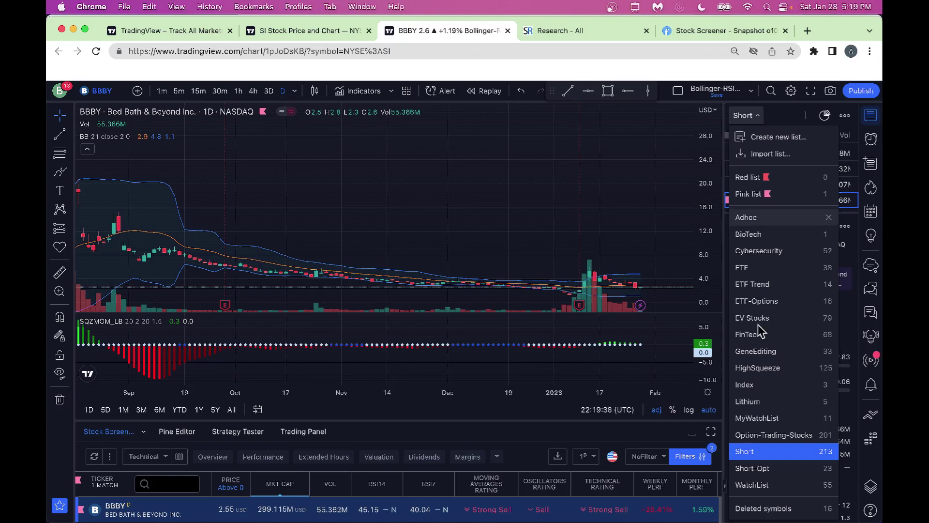
pyautogui.click(753, 469)
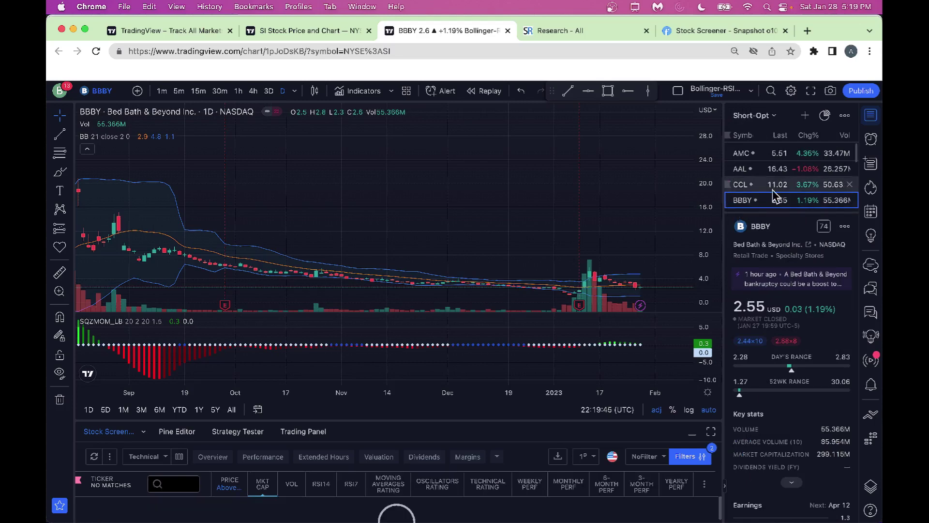
pyautogui.click(730, 153)
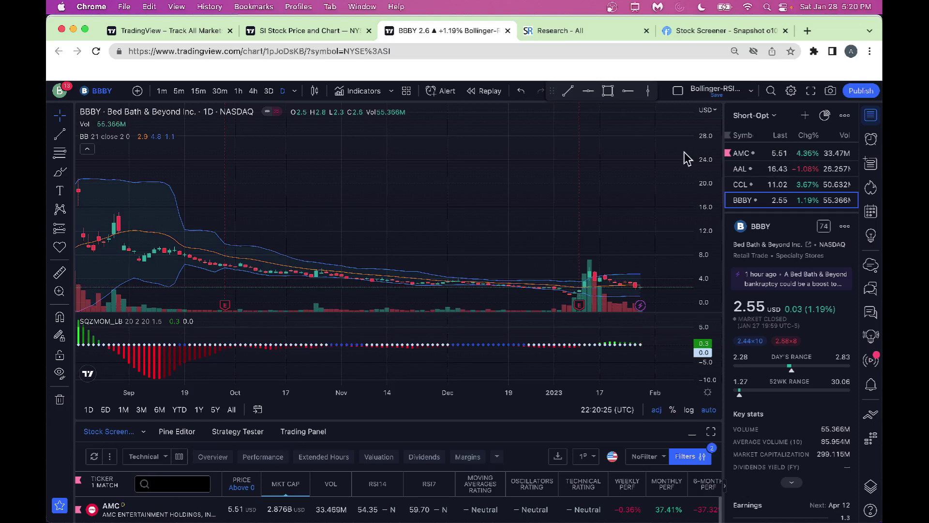
pyautogui.click(728, 154)
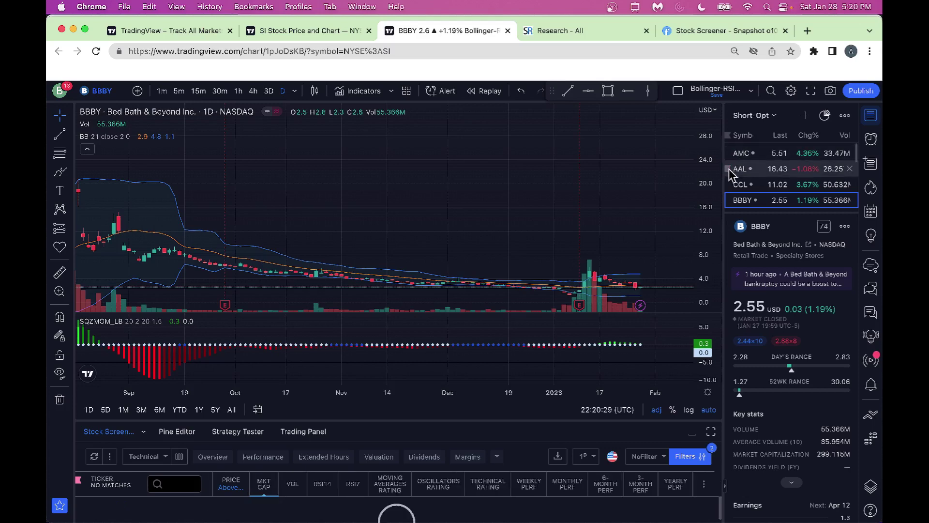
# Flag AAL and CCL one at a time in the Short-Opt watchlist to check their RSI14 and RSI7 in the screener
pyautogui.click(729, 169)
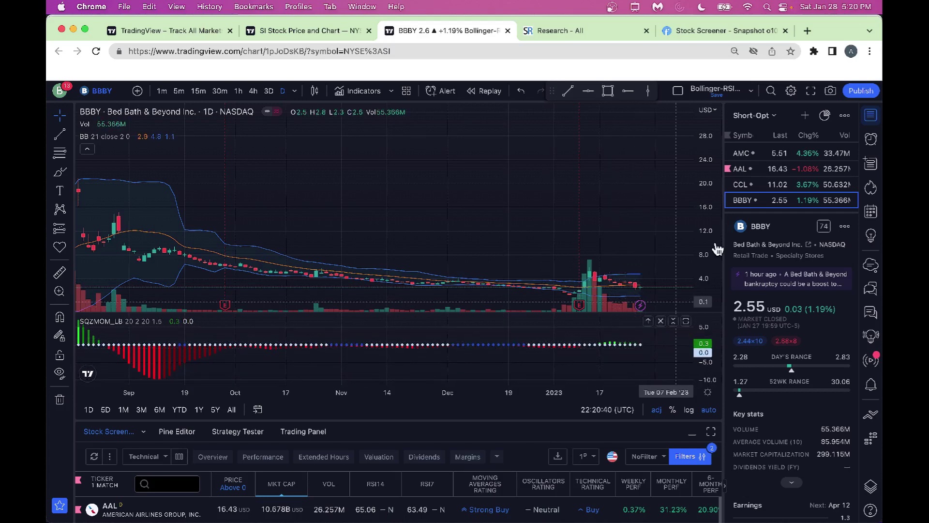
pyautogui.click(729, 169)
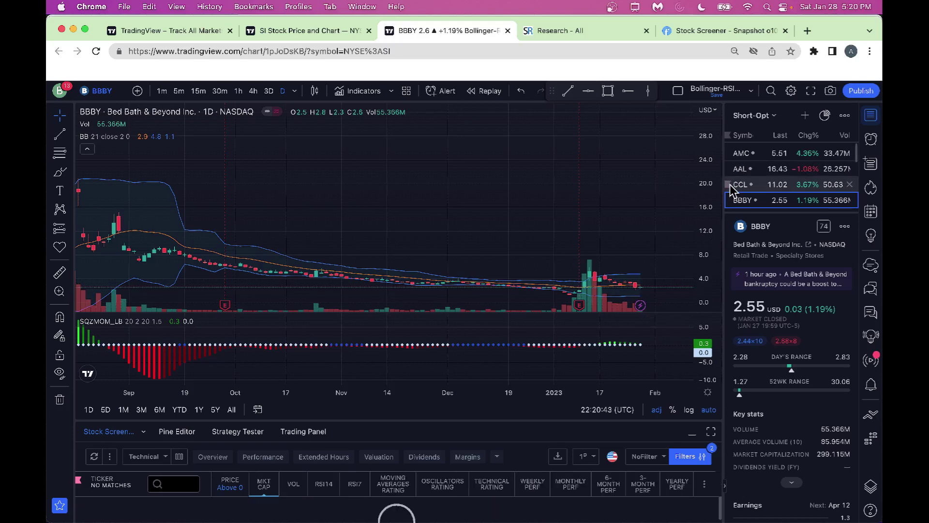
pyautogui.click(729, 185)
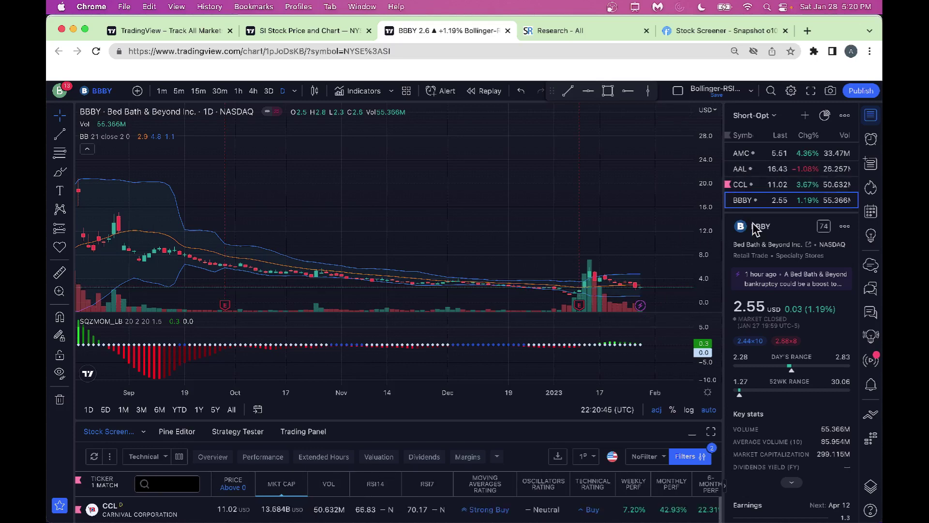
pyautogui.scroll(-3, 536, 267)
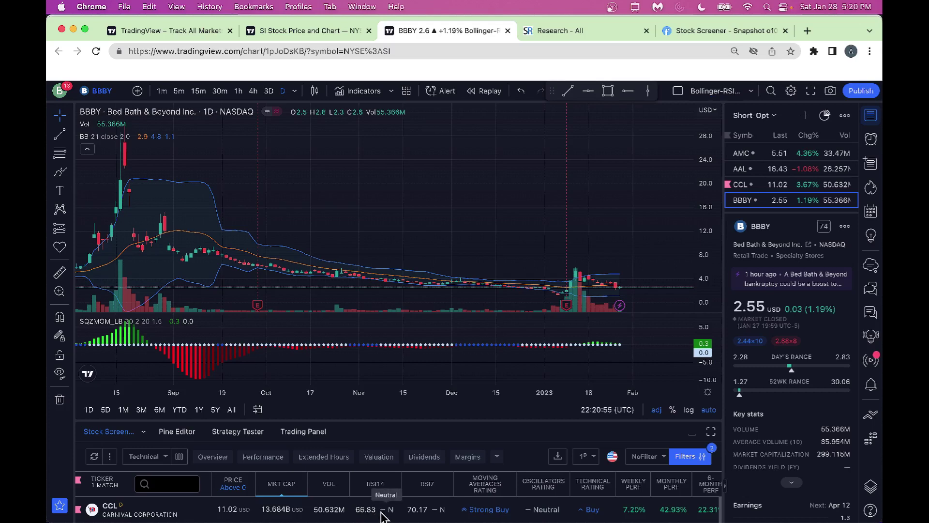
# Switch to Excel and set the RSI 14D column filter to less than or equal to 55
pyautogui.press('super+Tab')
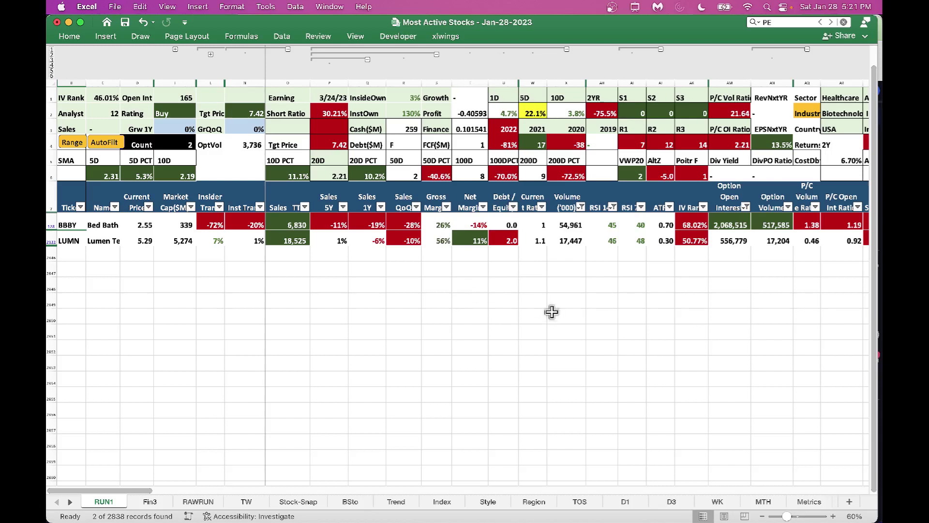
pyautogui.click(613, 209)
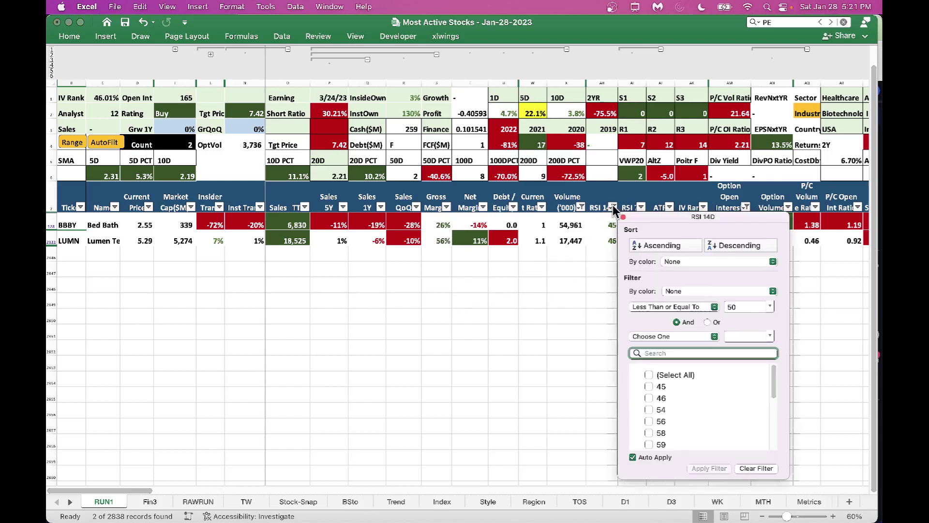
pyautogui.click(740, 307)
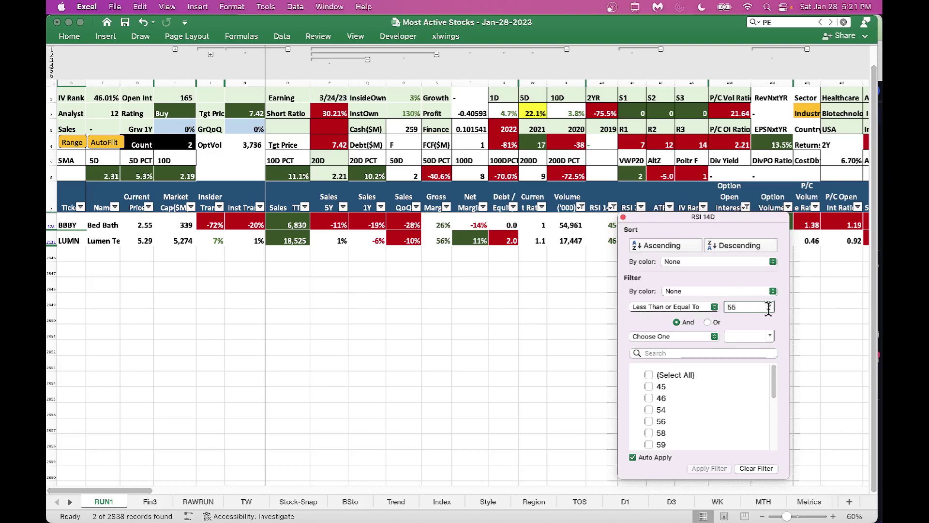
pyautogui.click(817, 315)
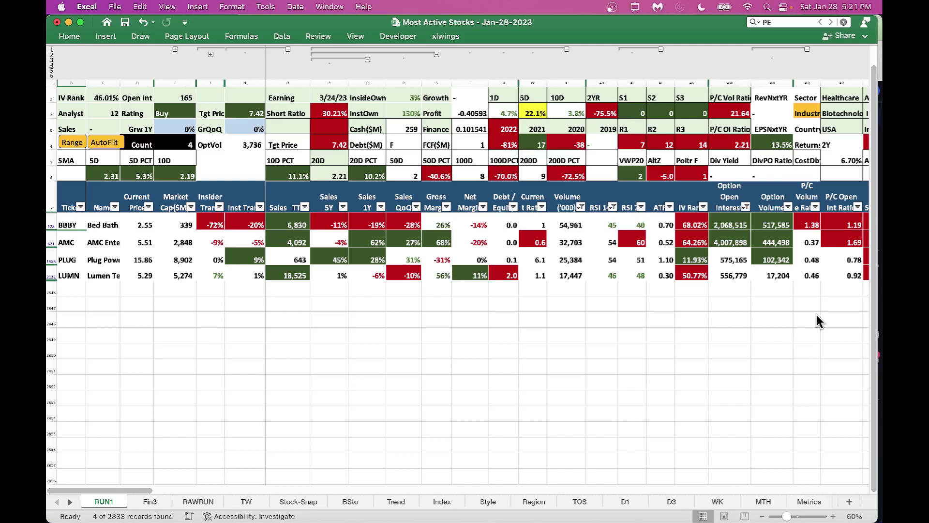
# Select the BBBY, AMC, PLUG and LUMN tickers in turn to review their short ratio, RSI and option figures
pyautogui.click(70, 223)
pyautogui.click(71, 246)
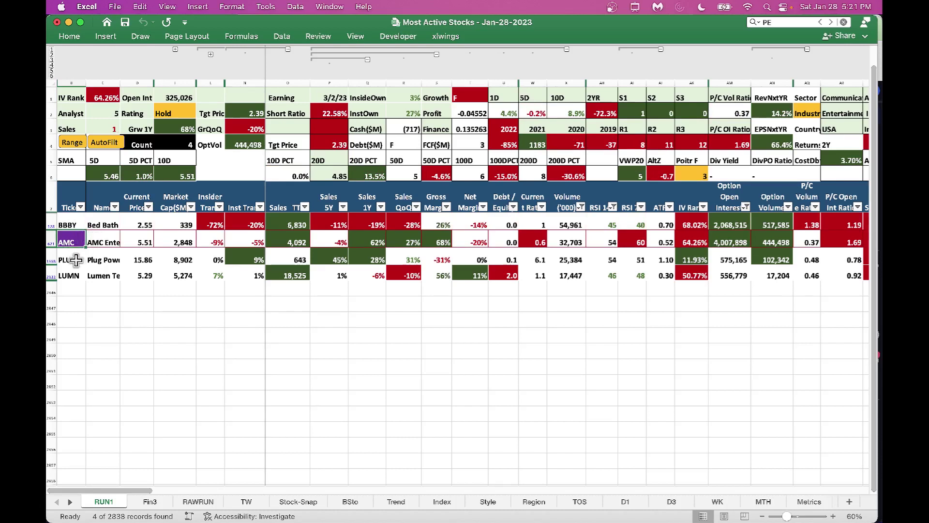
pyautogui.click(76, 260)
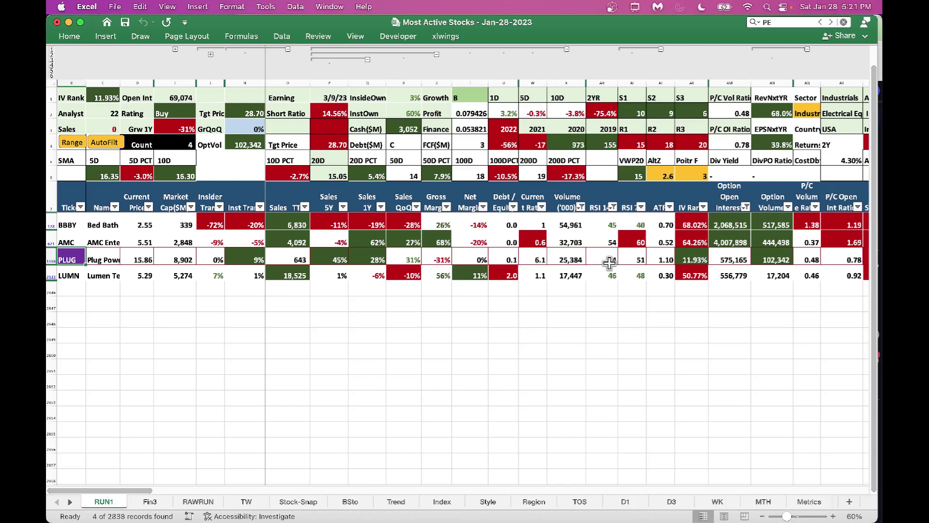
pyautogui.click(69, 274)
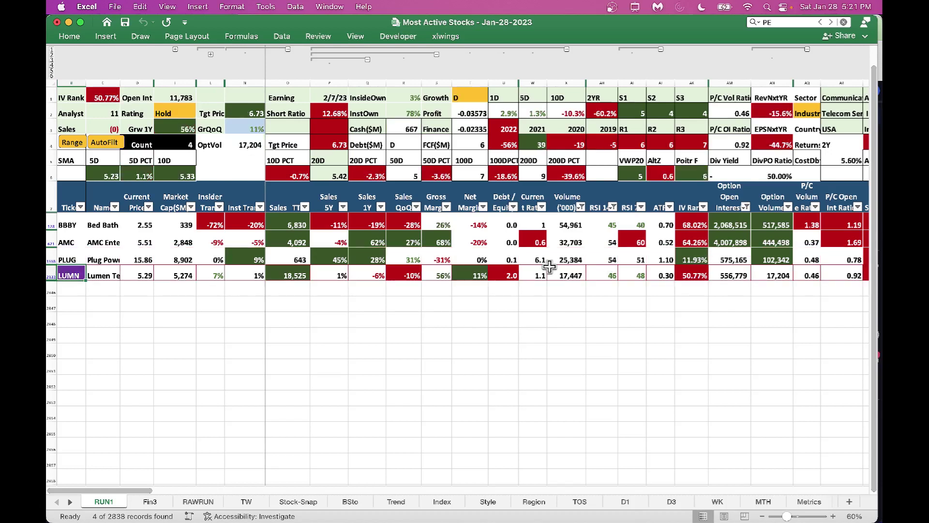